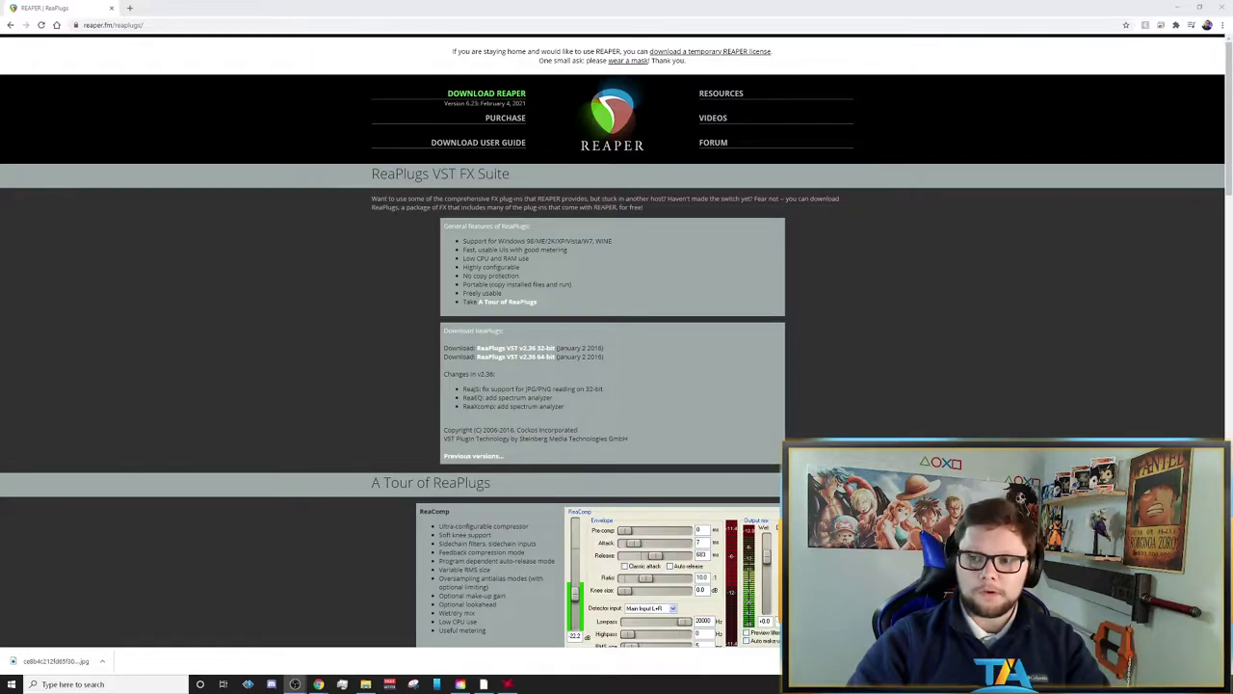
- Switch to OBS, maximize its window and display the audio filters of the Mic source
{"action": "left_click_drag", "start_coordinate": [1232, 77], "coordinate": [389, 41]}
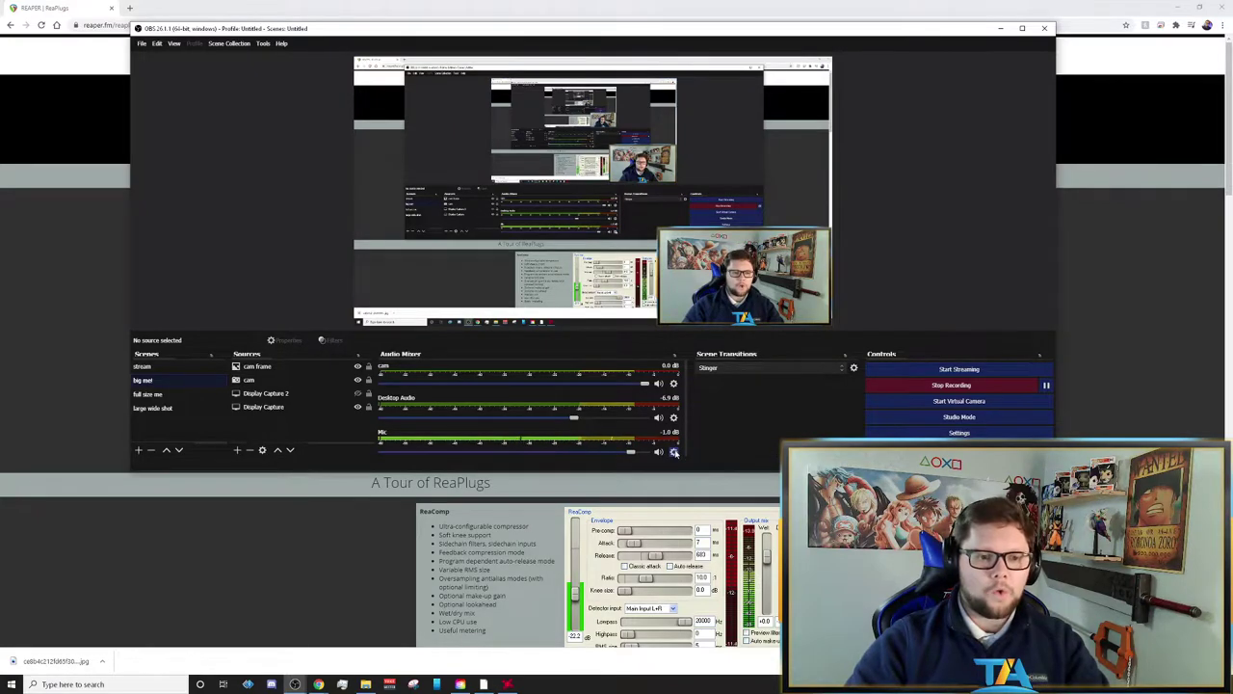
{"action": "left_click", "coordinate": [1022, 28]}
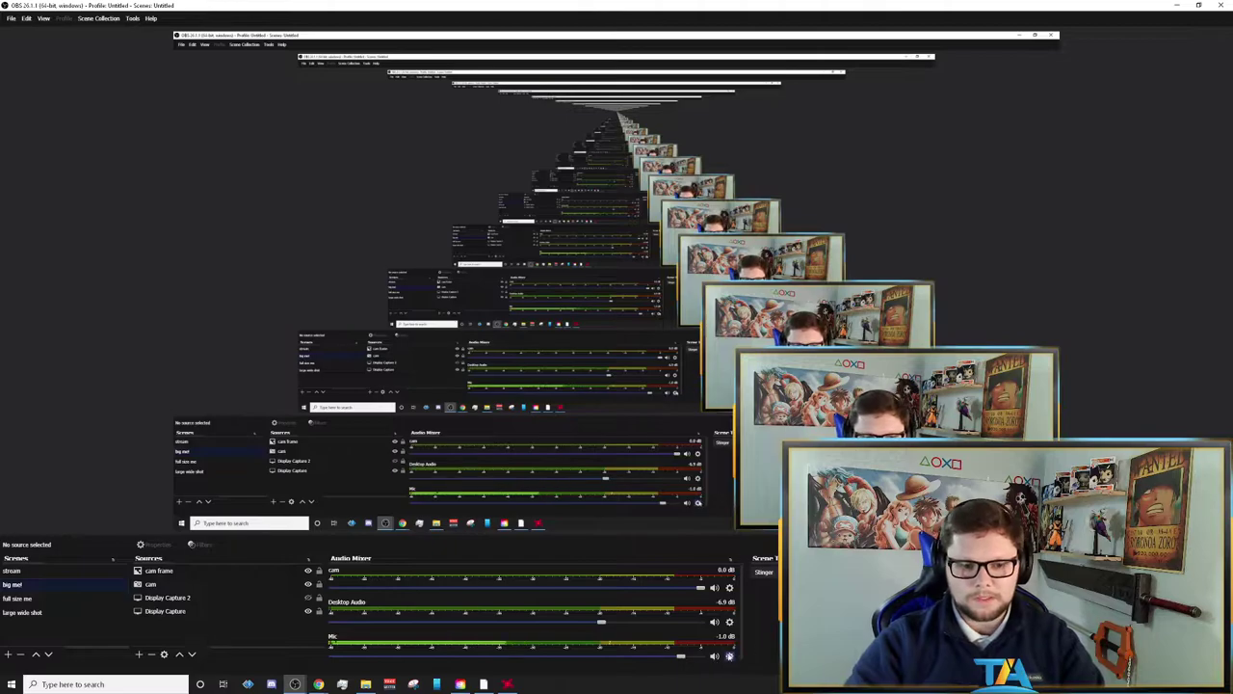
{"action": "left_click", "coordinate": [730, 655]}
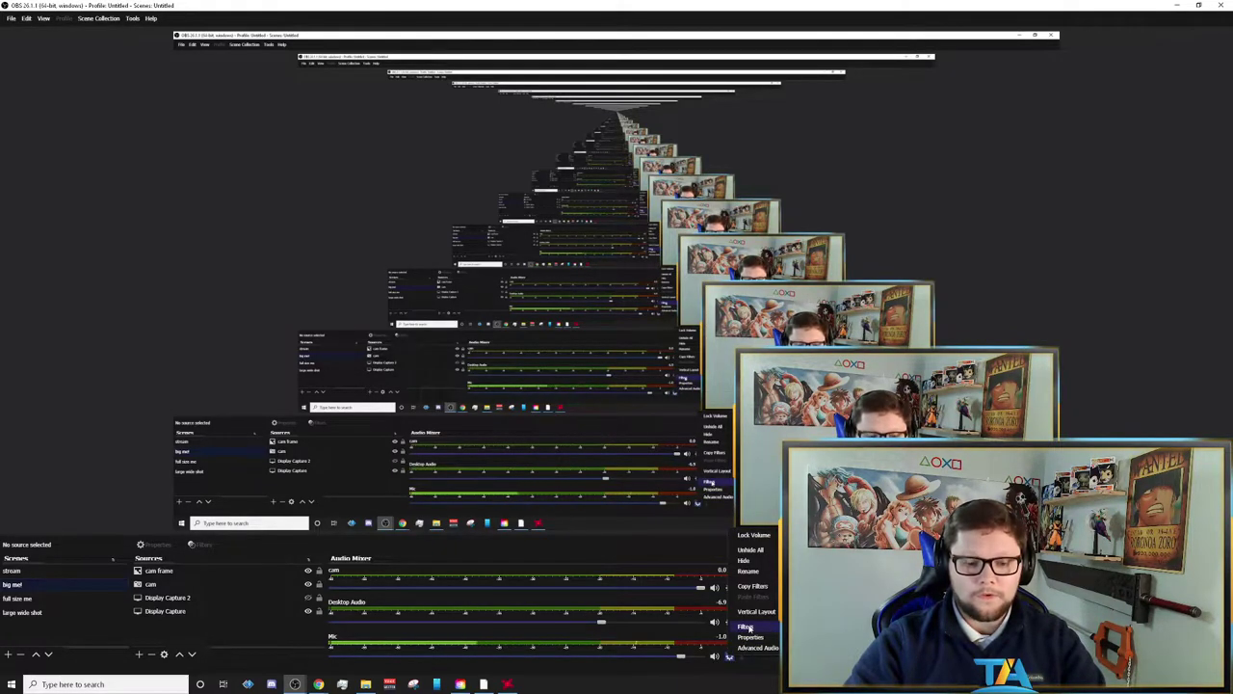
{"action": "left_click", "coordinate": [747, 627]}
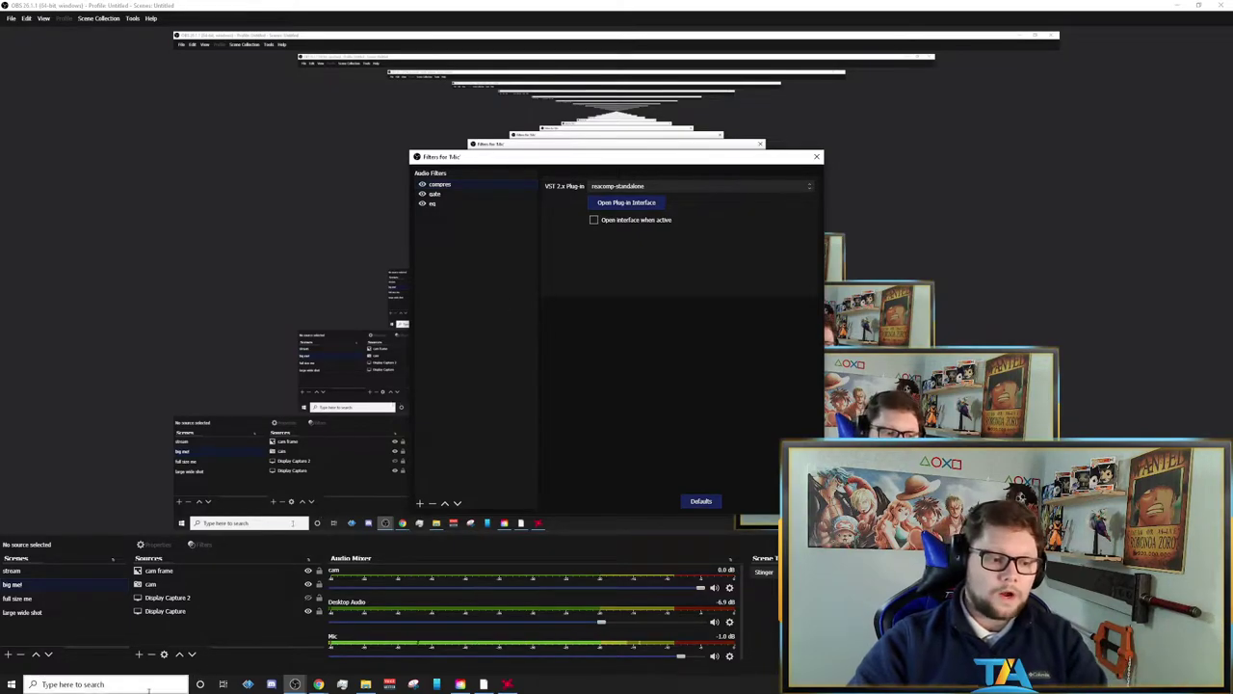
- Search Windows for the Sound settings and bring them up on the main screen
{"action": "left_click", "coordinate": [88, 684]}
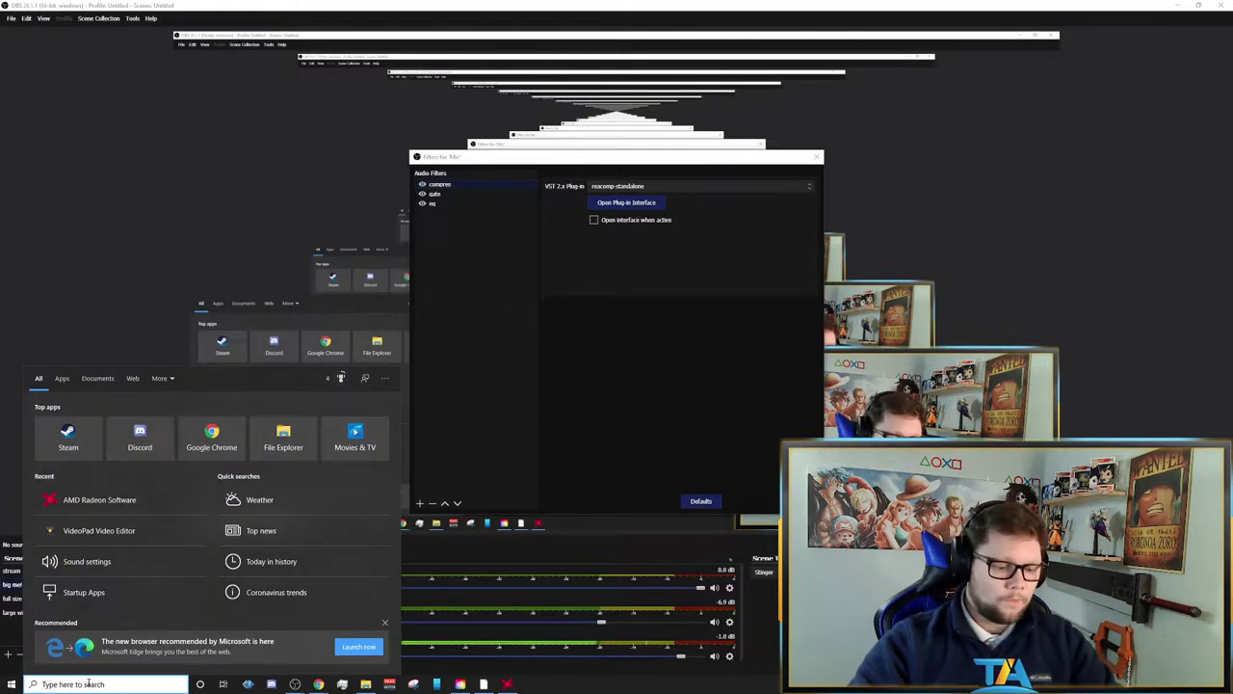
{"action": "type", "text": "soubd"}
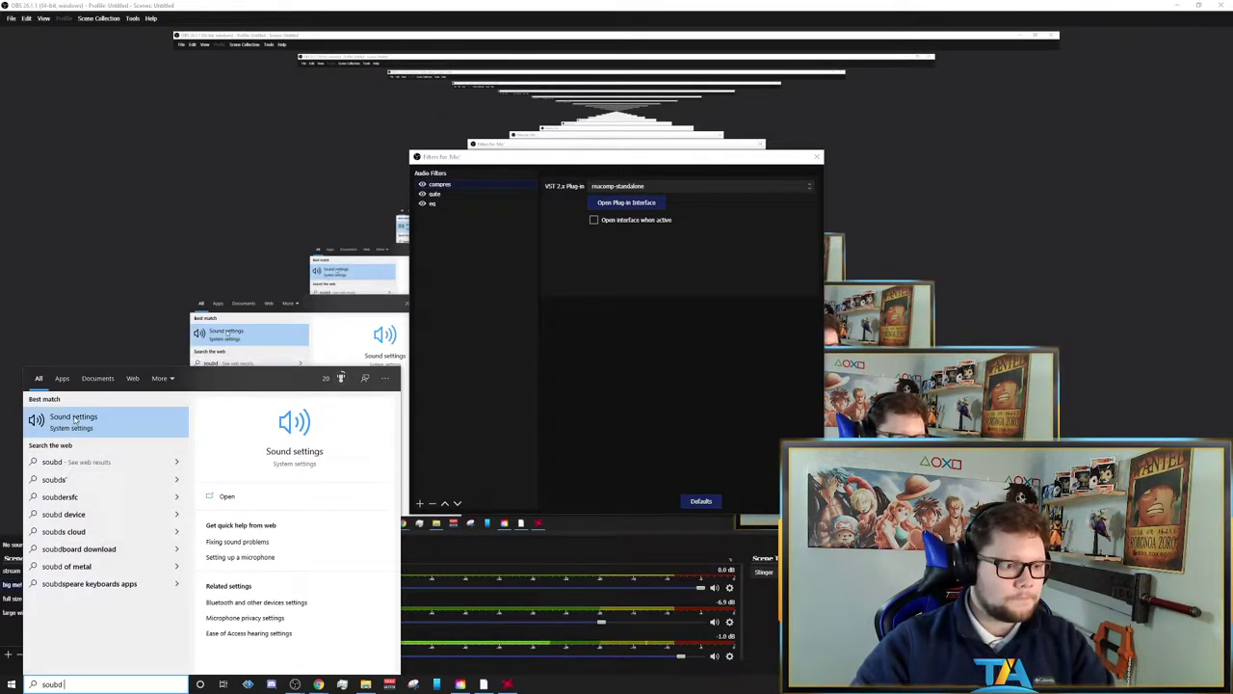
{"action": "key", "text": "Escape"}
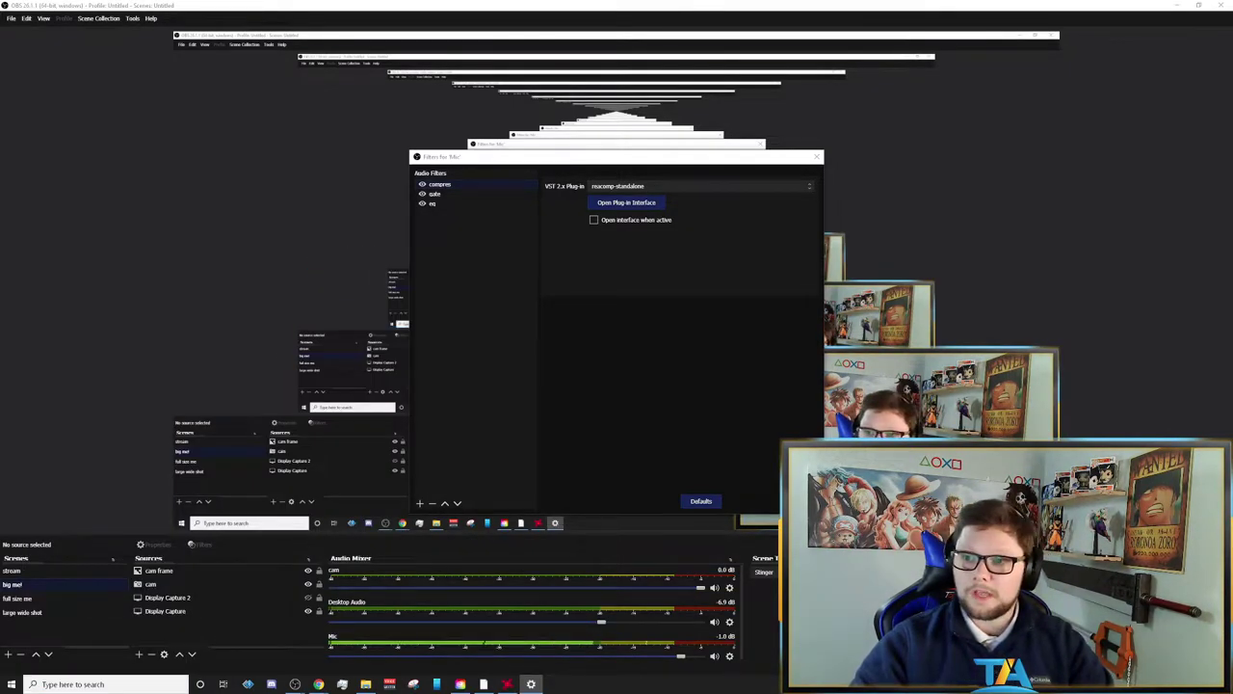
{"action": "left_click_drag", "start_coordinate": [1215, 143], "coordinate": [468, 39]}
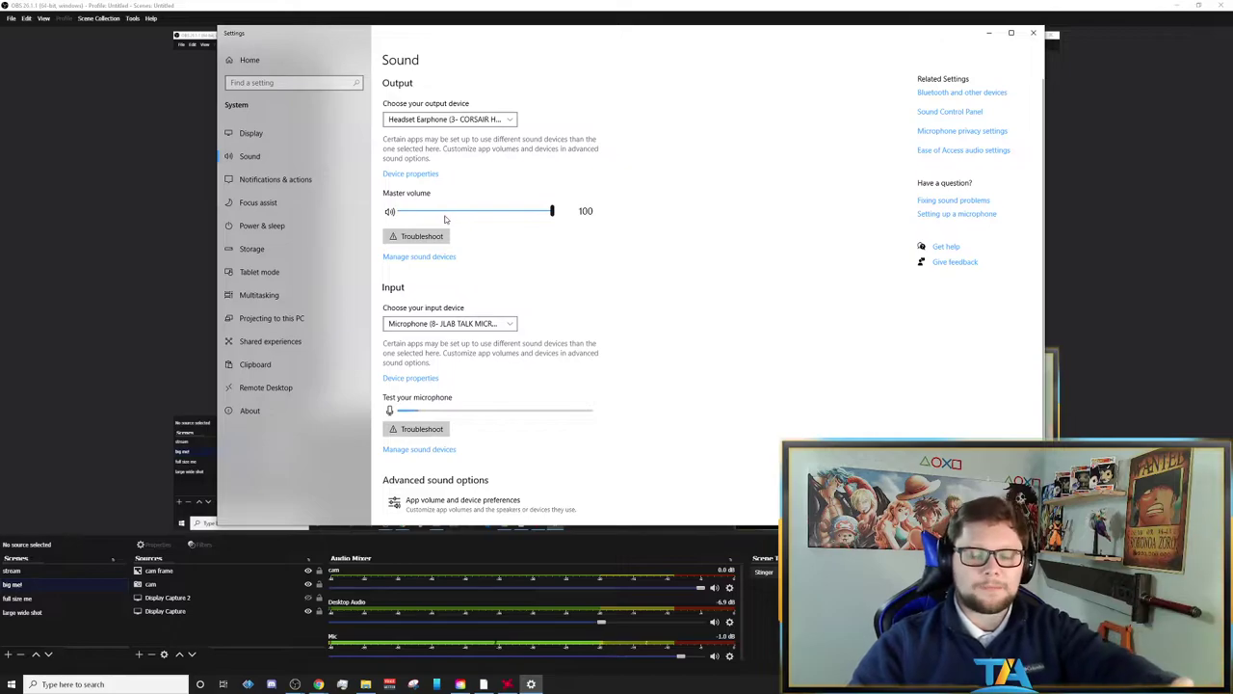
- Check the available input devices and the selected microphone's volume in its device properties, closing the sound settings when done
{"action": "left_click", "coordinate": [429, 325]}
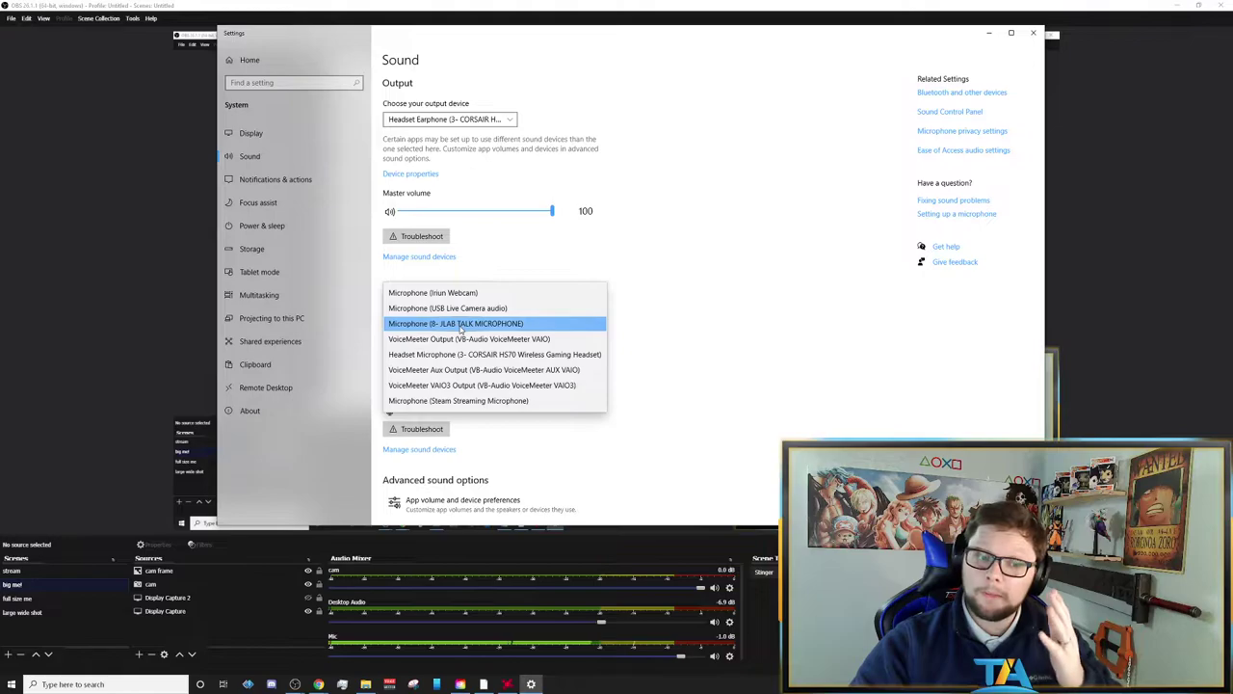
{"action": "left_click", "coordinate": [720, 328]}
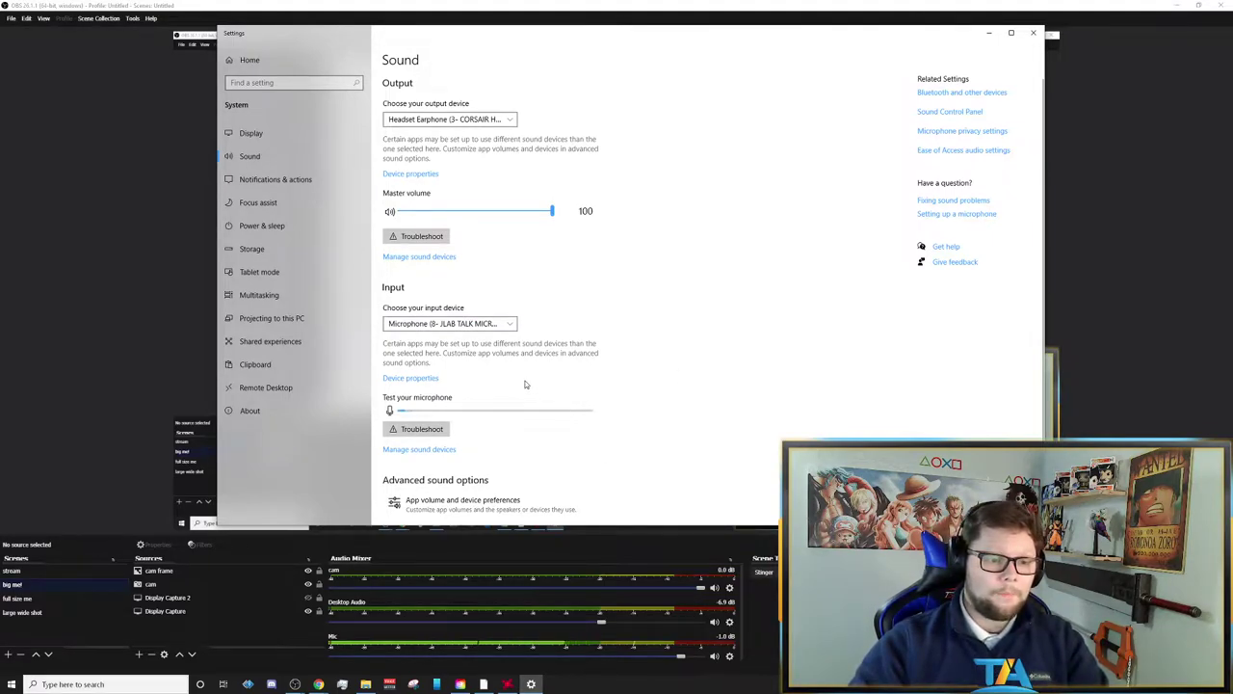
{"action": "left_click", "coordinate": [427, 382]}
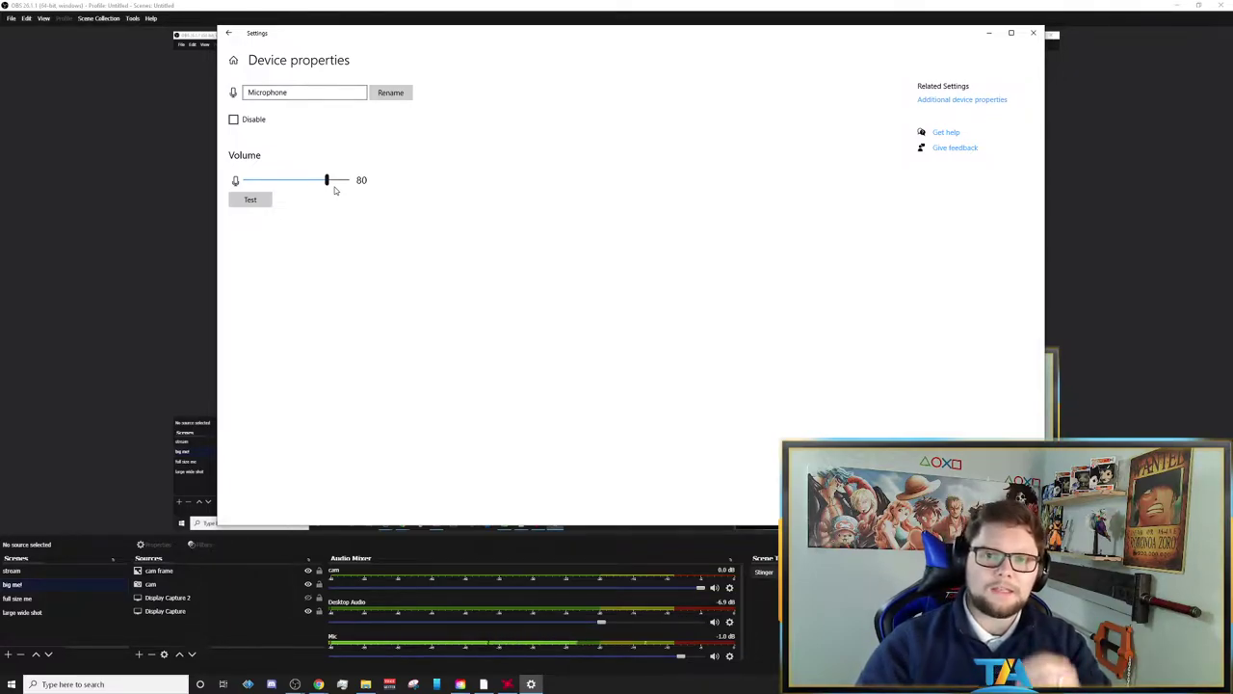
{"action": "mouse_move", "coordinate": [328, 184]}
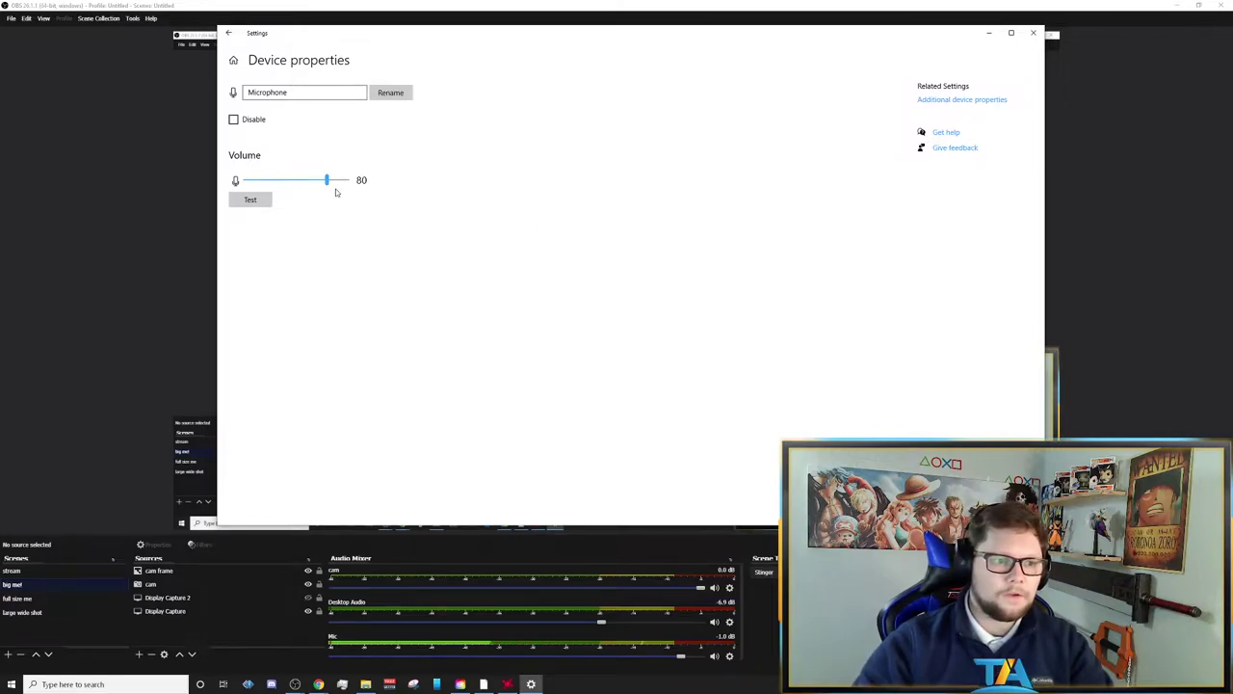
{"action": "left_click", "coordinate": [1033, 33]}
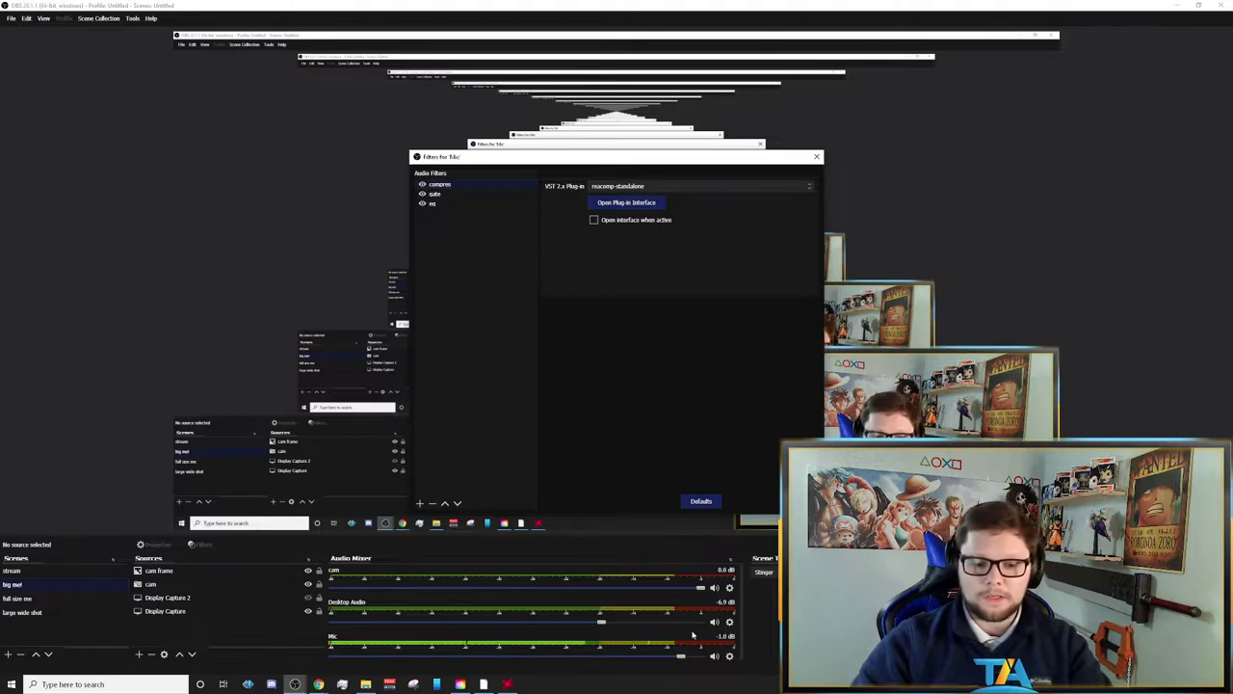
- Add a VST 2.x Plug-in filter named "compressor" to the Mic source and load reacomp-standalone in it
{"action": "left_click", "coordinate": [729, 656]}
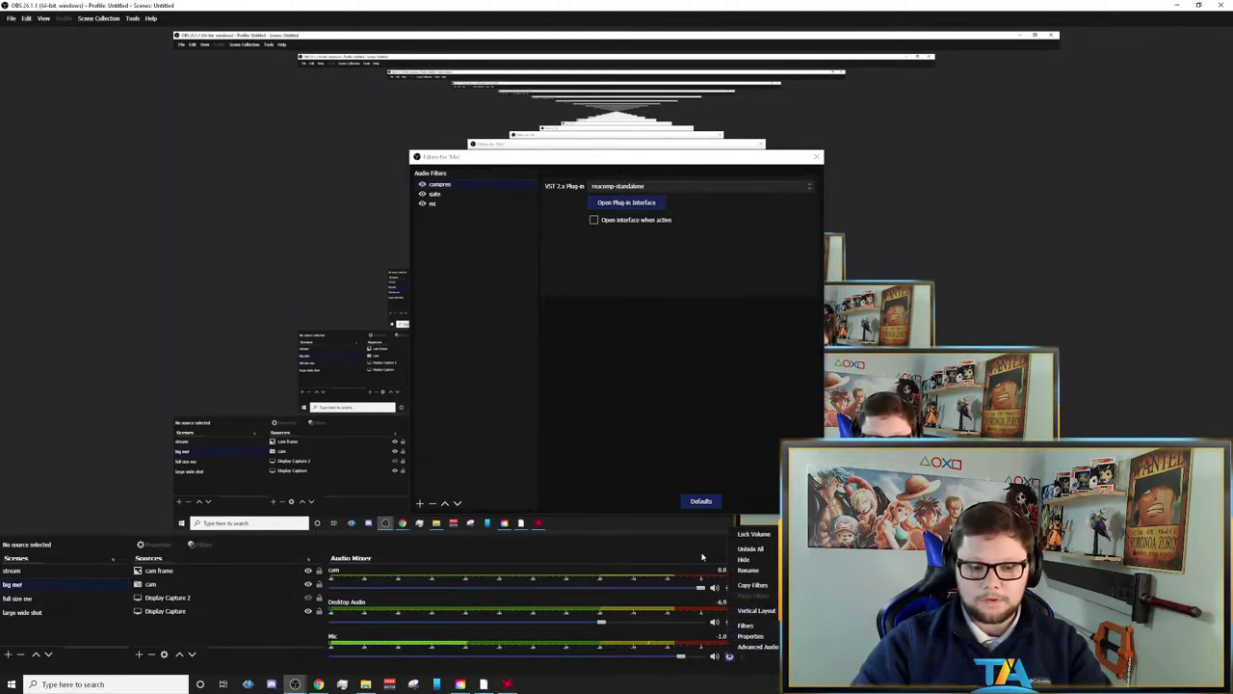
{"action": "left_click", "coordinate": [562, 394]}
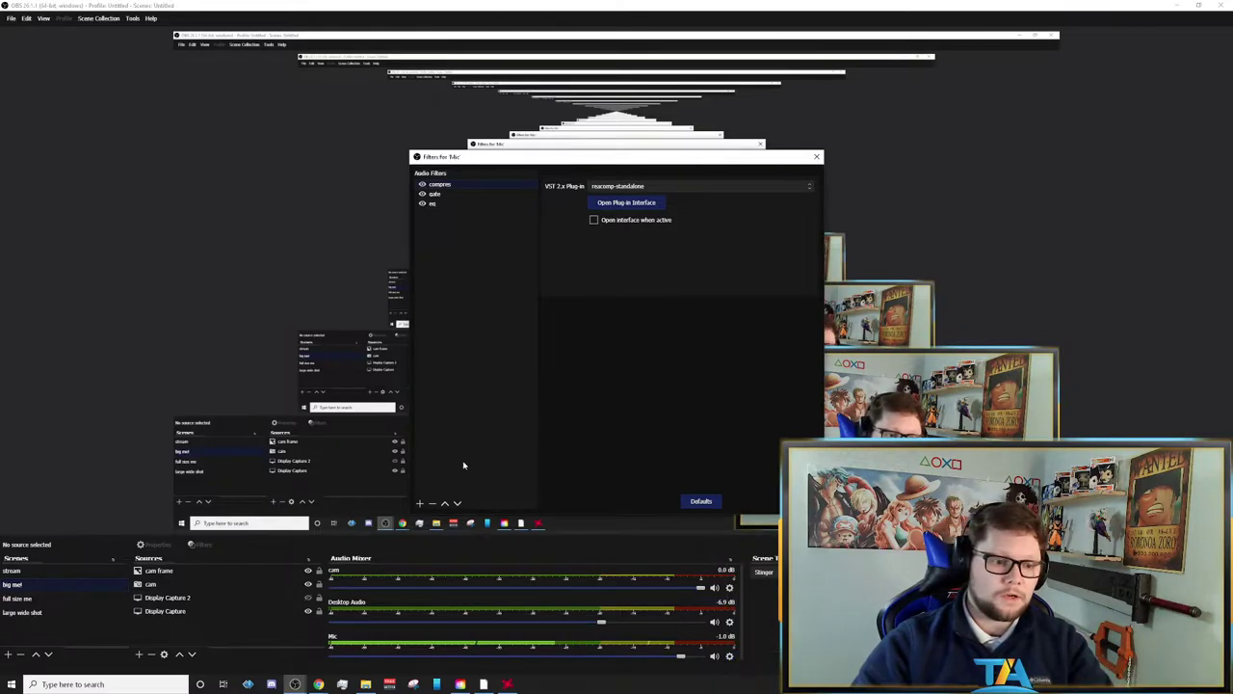
{"action": "left_click", "coordinate": [420, 504]}
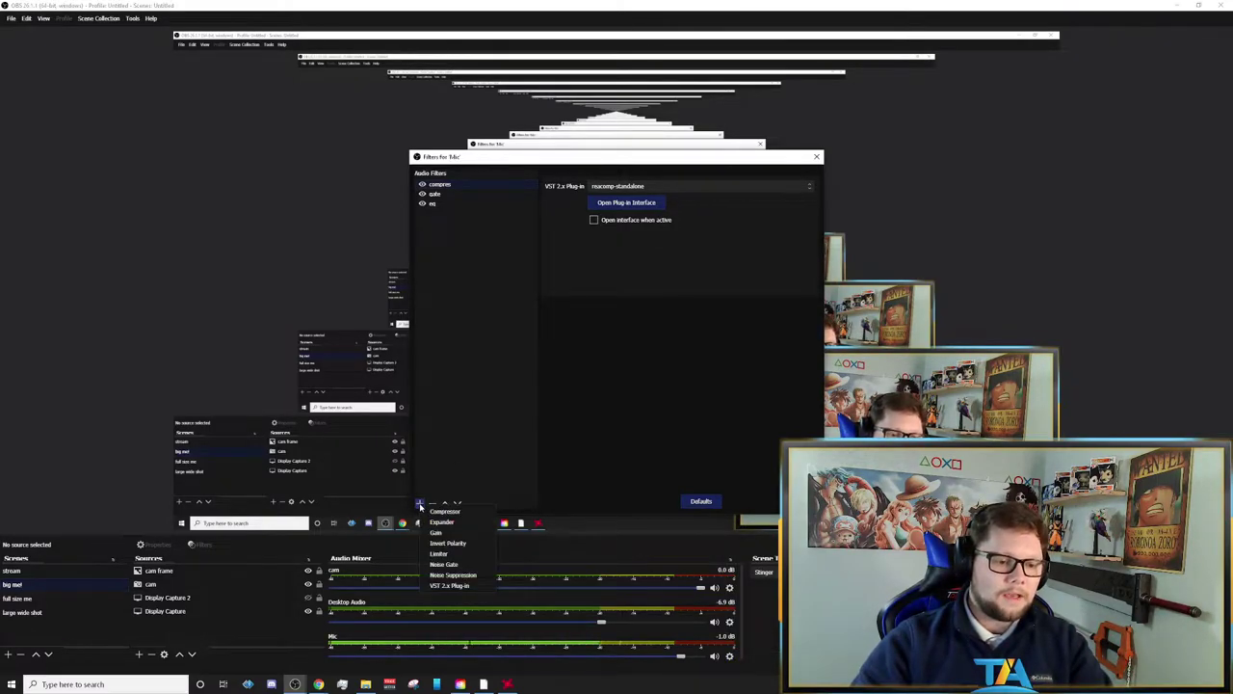
{"action": "left_click", "coordinate": [455, 586]}
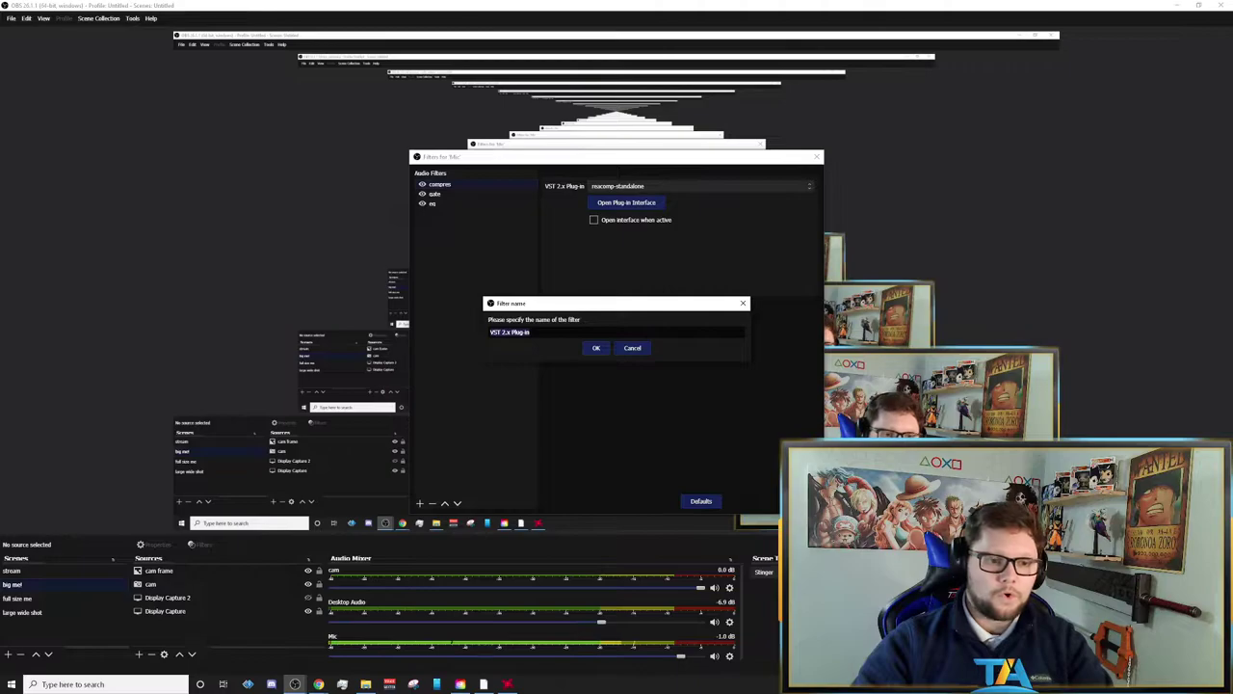
{"action": "type", "text": "com"}
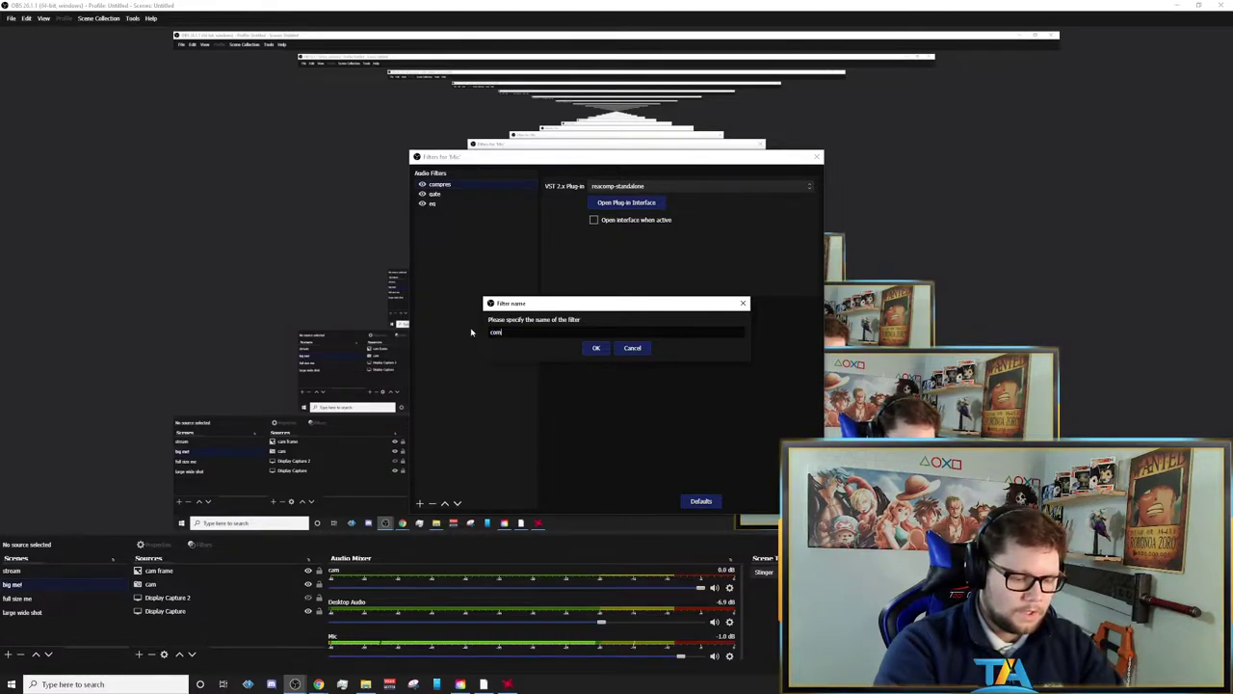
{"action": "type", "text": "pressor"}
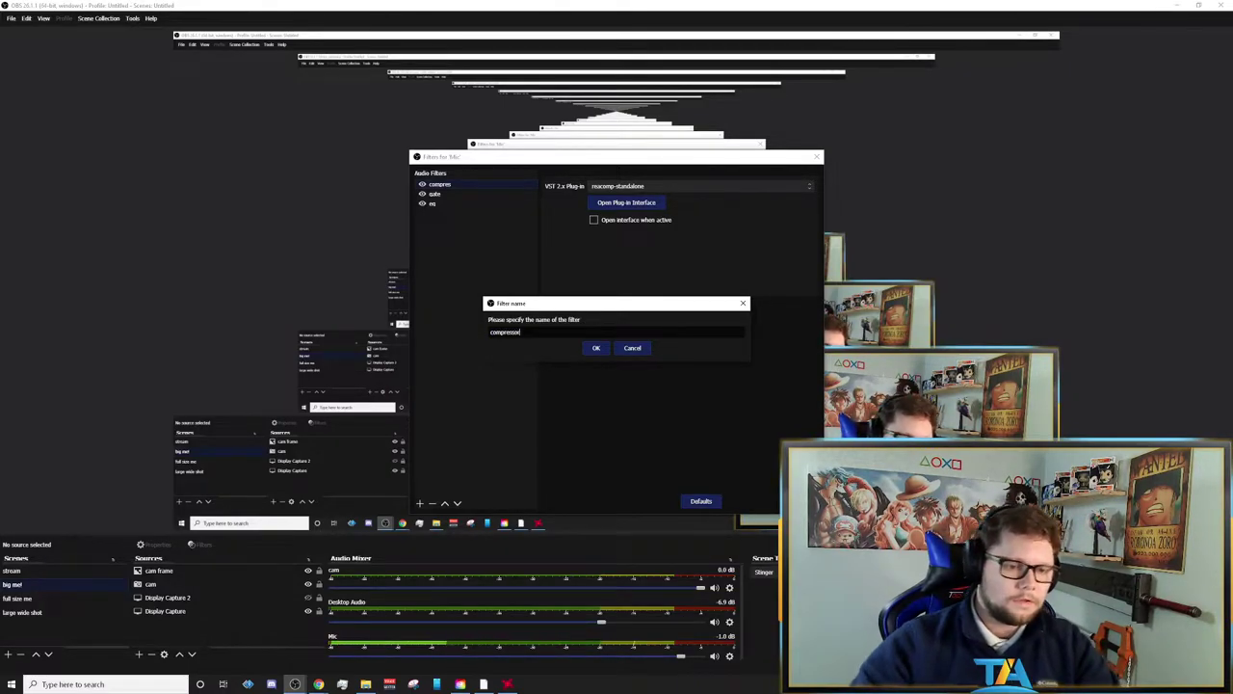
{"action": "left_click", "coordinate": [585, 349]}
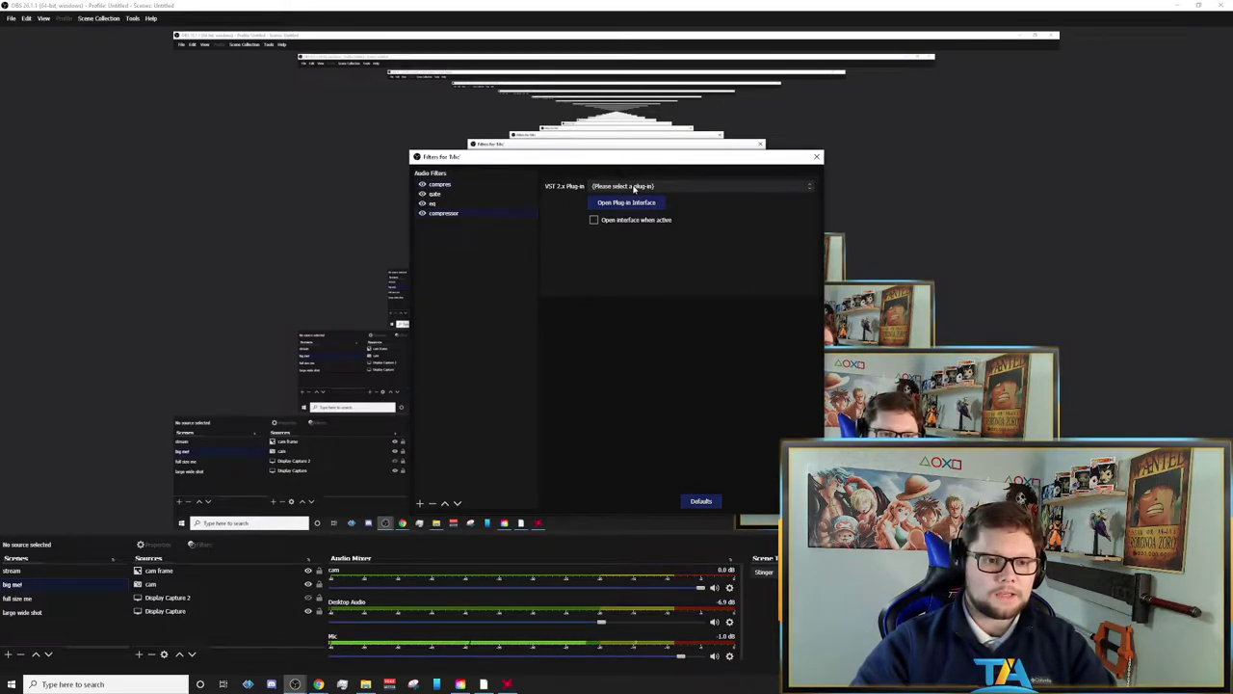
{"action": "left_click", "coordinate": [663, 186]}
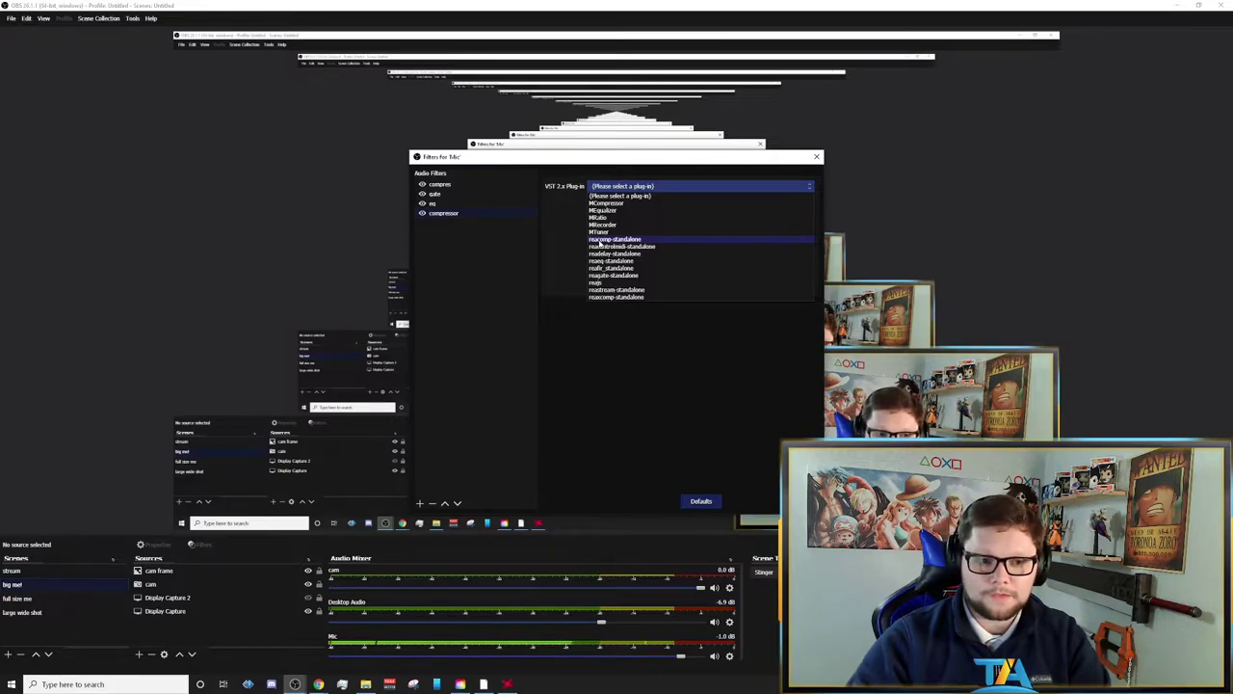
{"action": "left_click", "coordinate": [600, 240]}
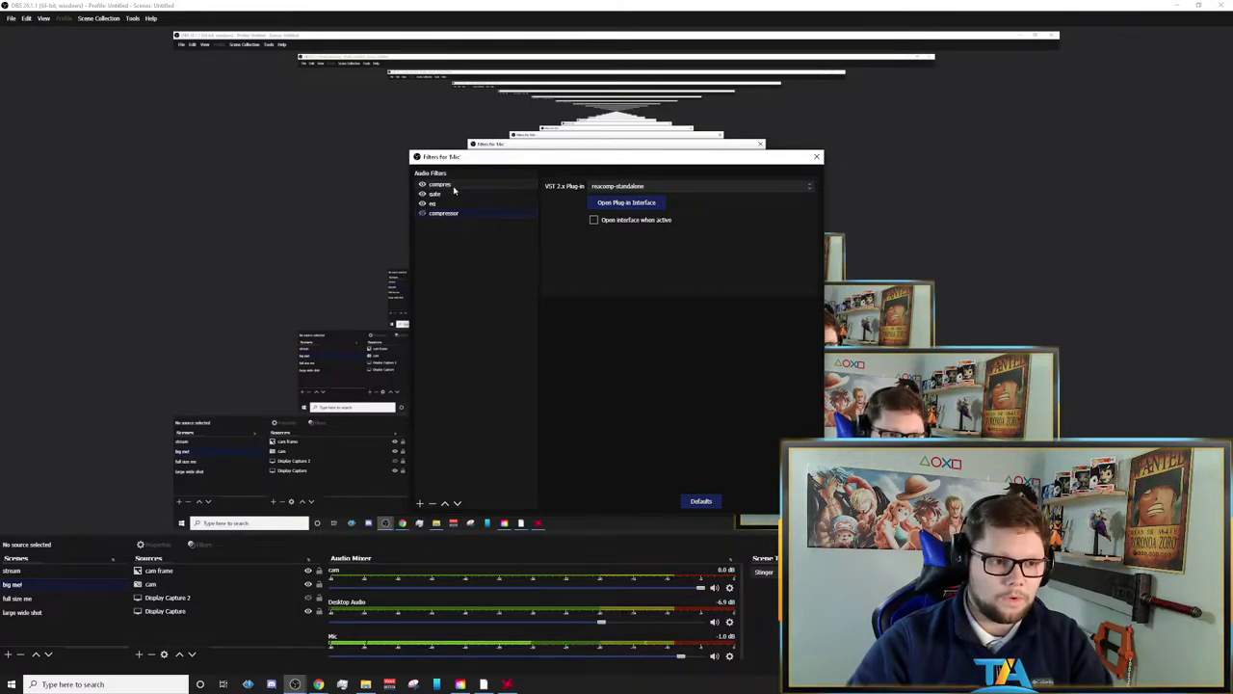
- Review the ReaComp settings of the existing compres filter and close the plug-in window
{"action": "left_click", "coordinate": [611, 205]}
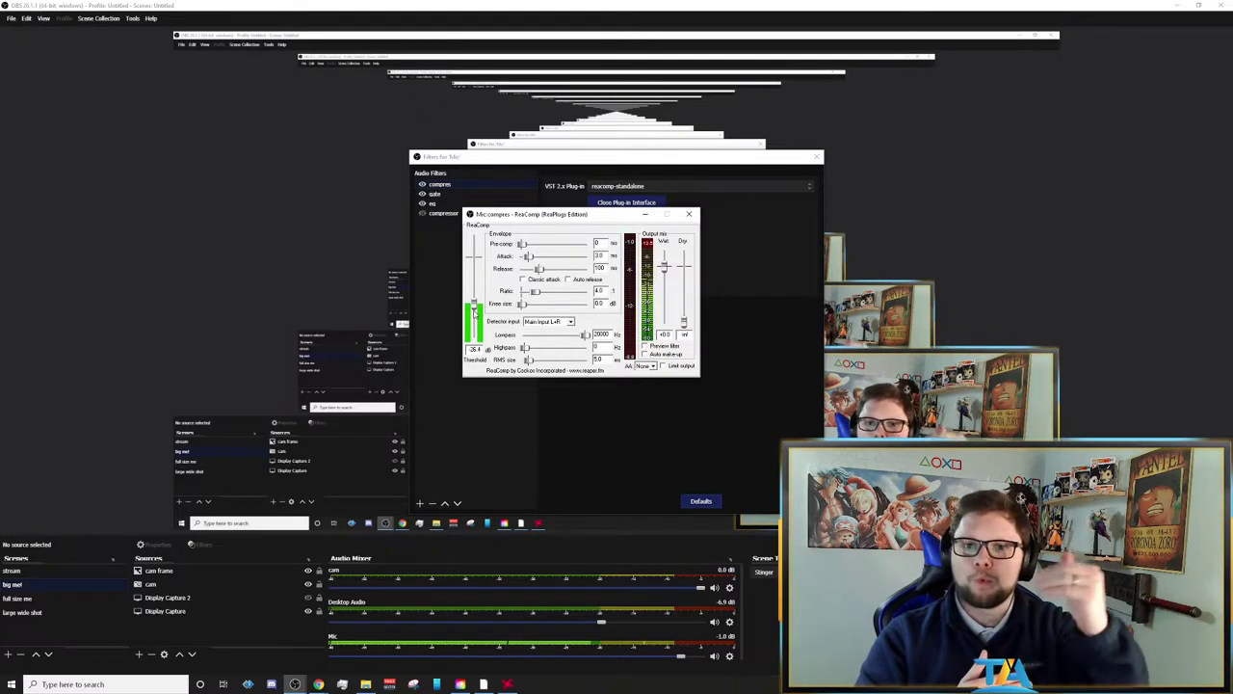
{"action": "left_click", "coordinate": [692, 215]}
- Add another VST 2.x Plug-in filter to the Mic source, naming it "gate1"
{"action": "left_click", "coordinate": [438, 195]}
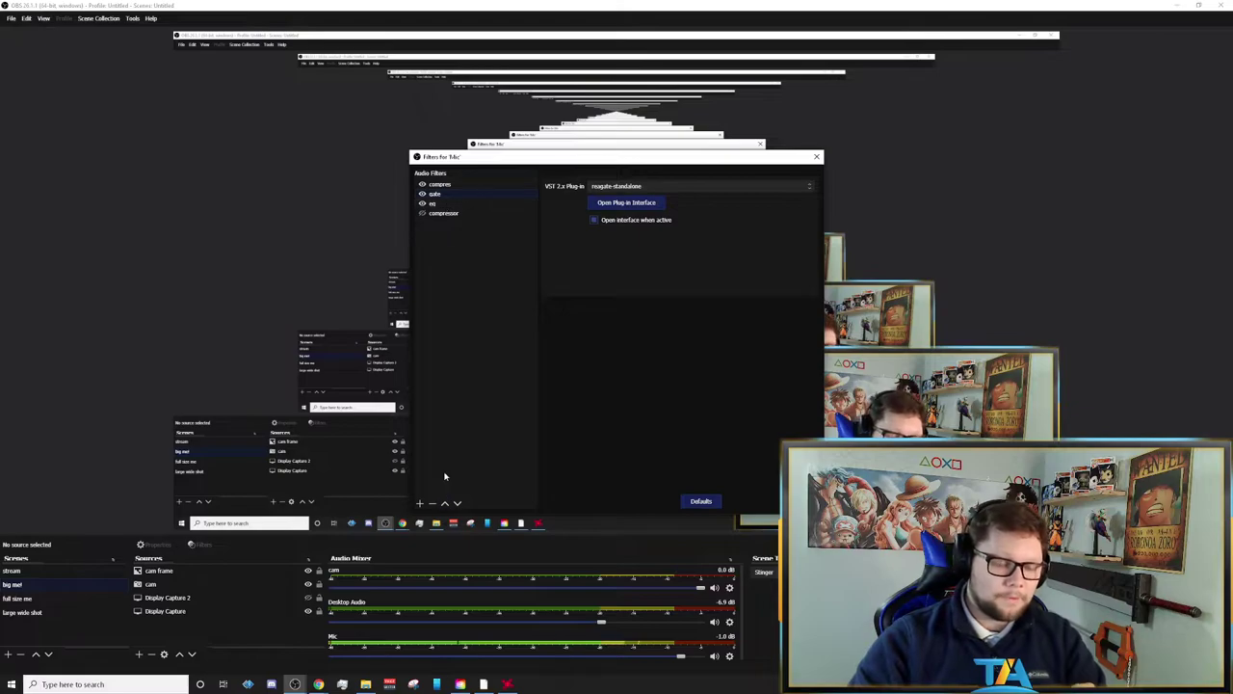
{"action": "left_click", "coordinate": [421, 503]}
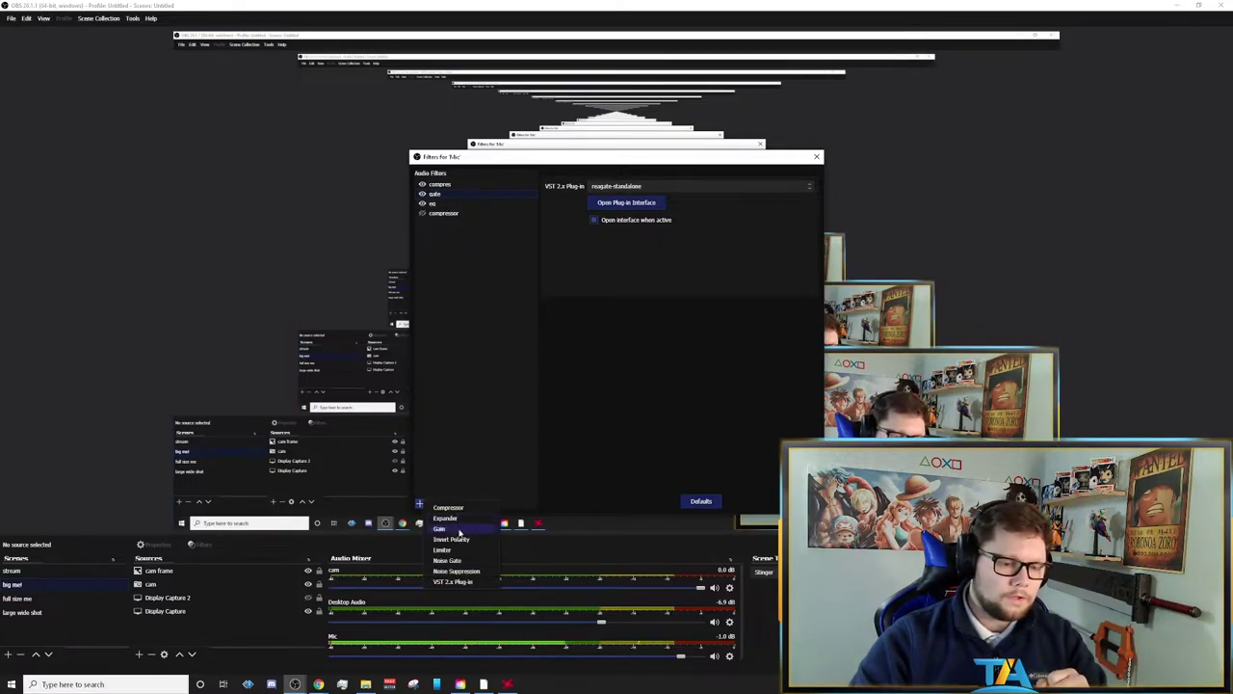
{"action": "left_click", "coordinate": [454, 581]}
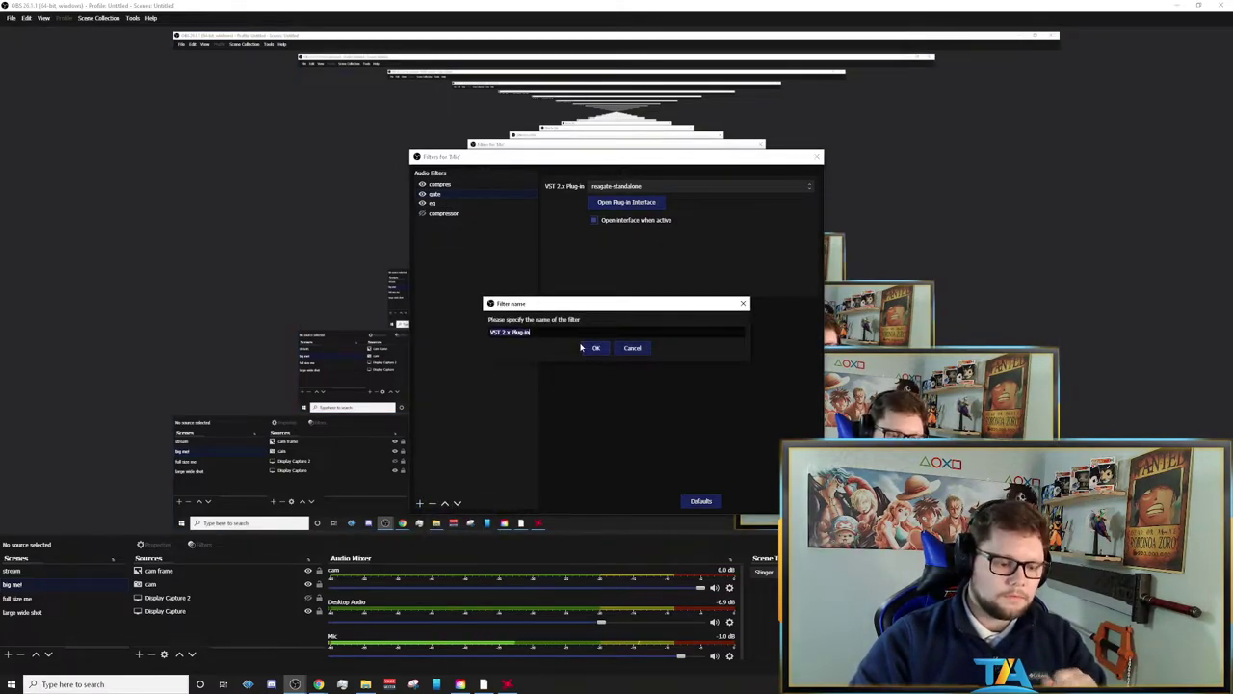
{"action": "type", "text": "gate"}
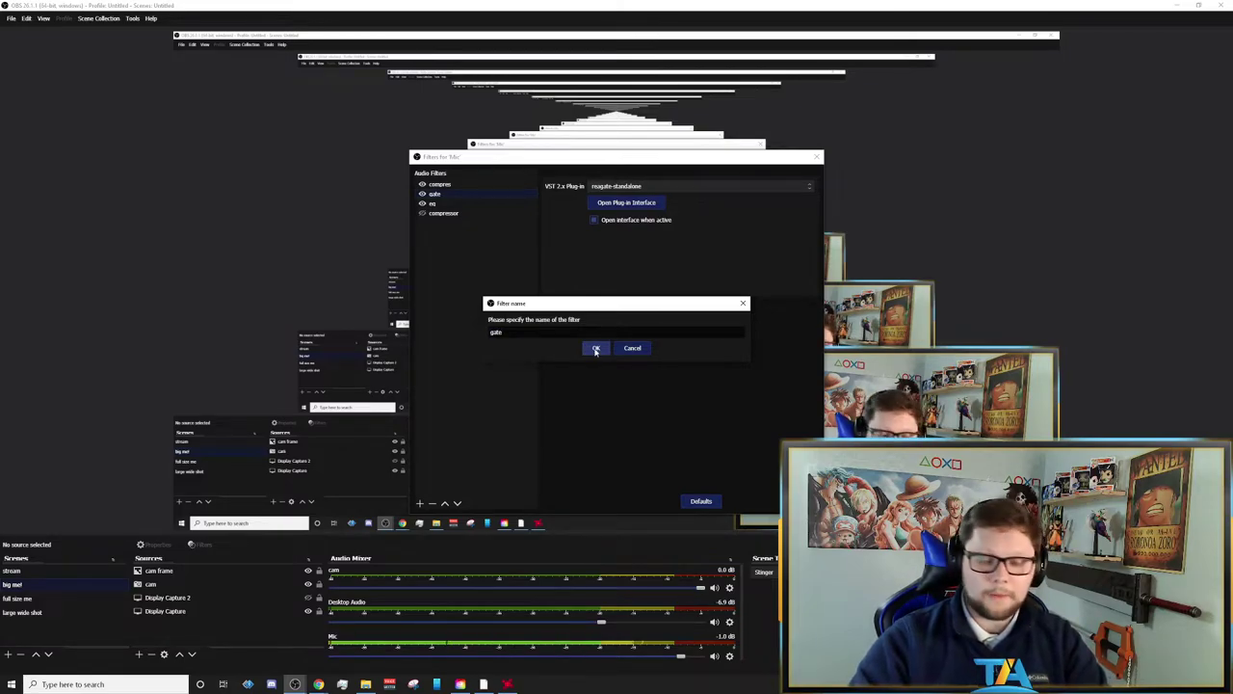
{"action": "left_click", "coordinate": [595, 348]}
{"action": "left_click", "coordinate": [642, 348]}
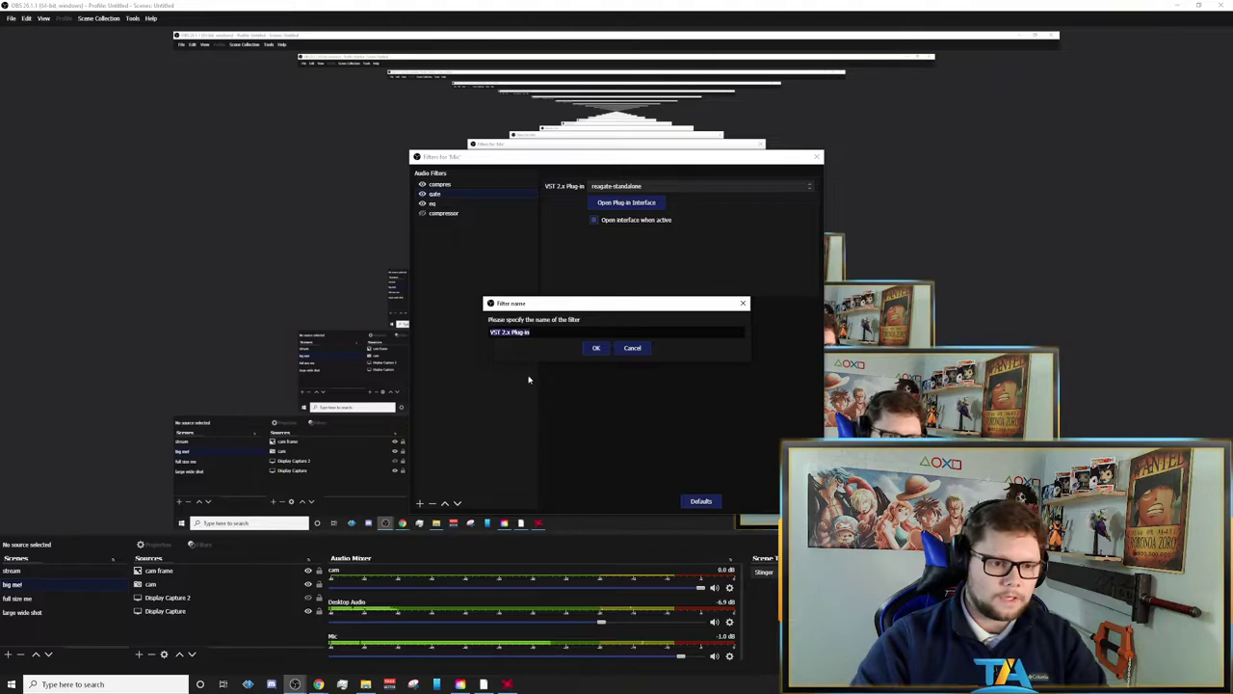
{"action": "type", "text": "gate1"}
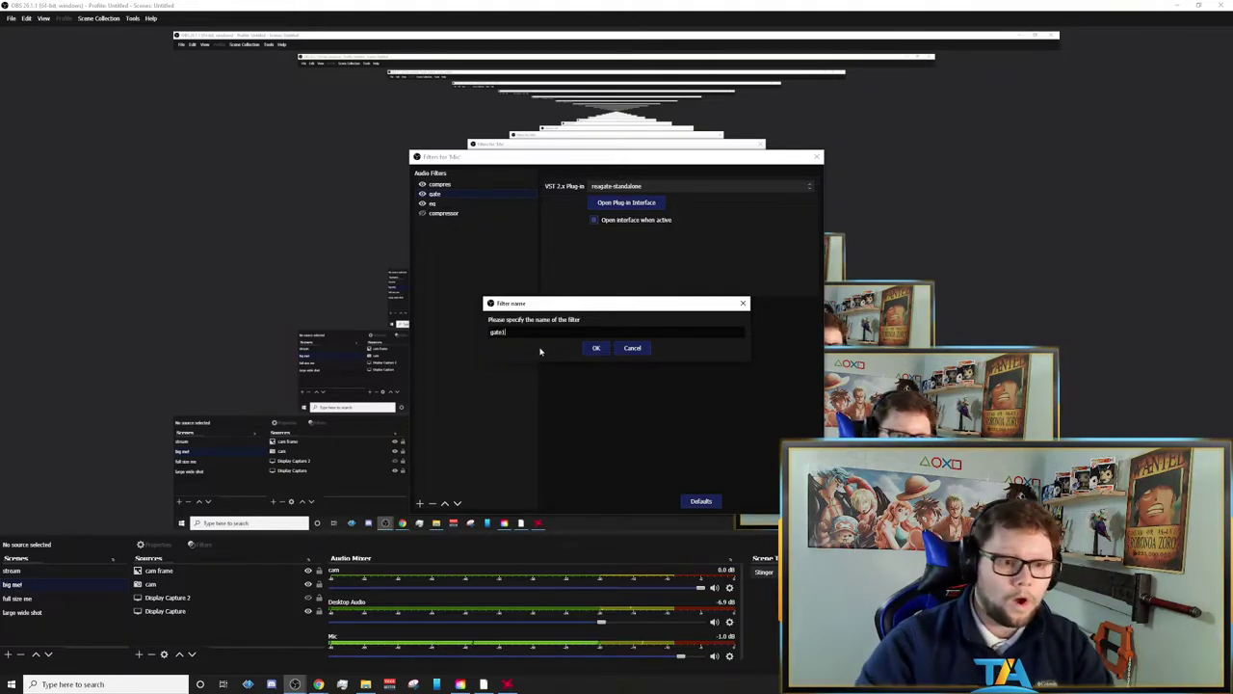
{"action": "left_click", "coordinate": [595, 348]}
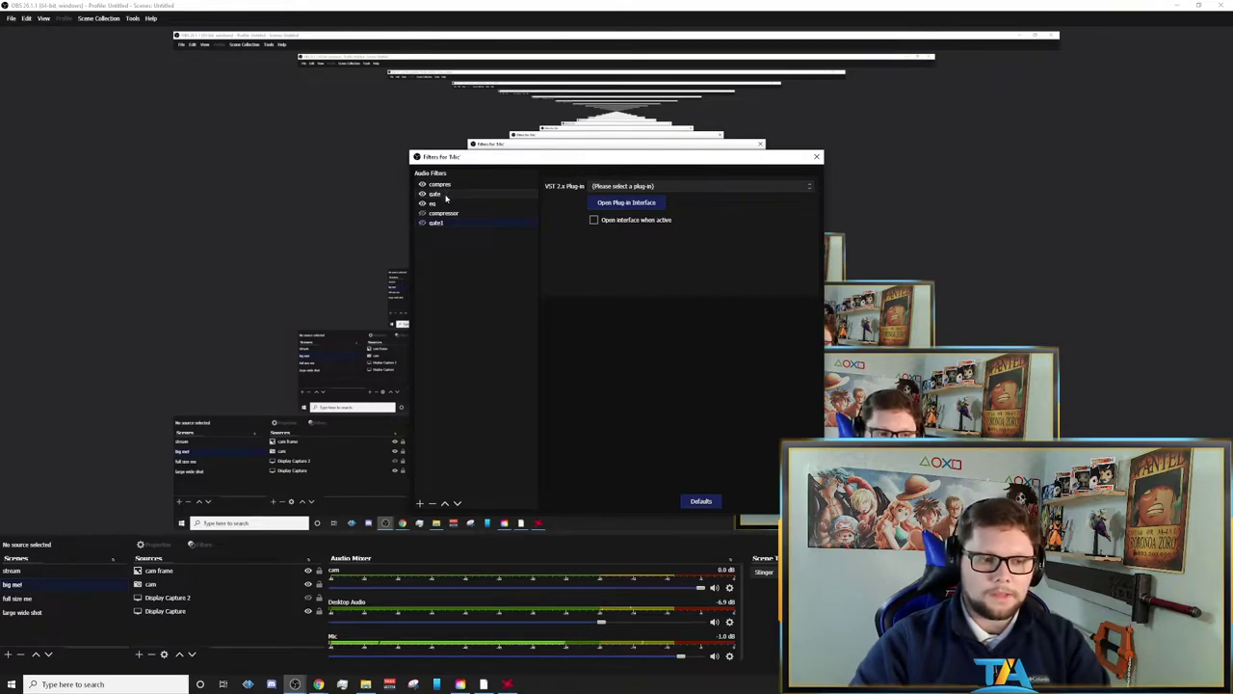
- Set the attack to 1 ms in the ReaGate plug-in interface of the existing gate filter
{"action": "left_click", "coordinate": [459, 196]}
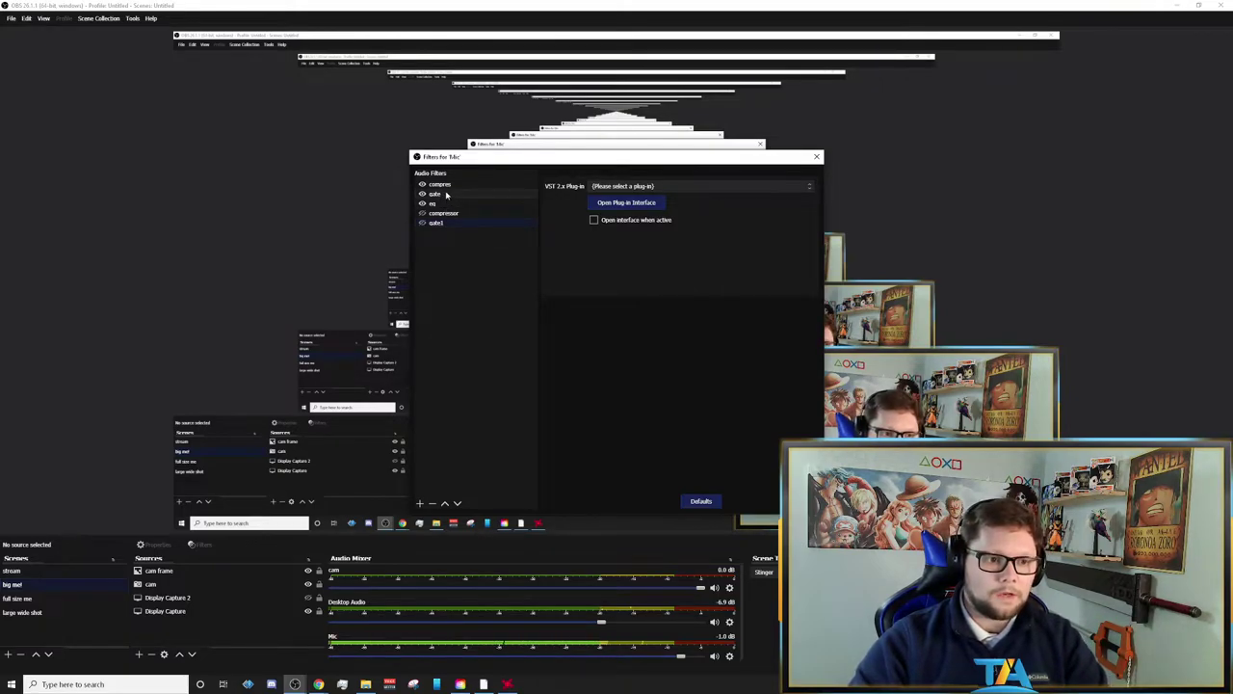
{"action": "left_click", "coordinate": [659, 187]}
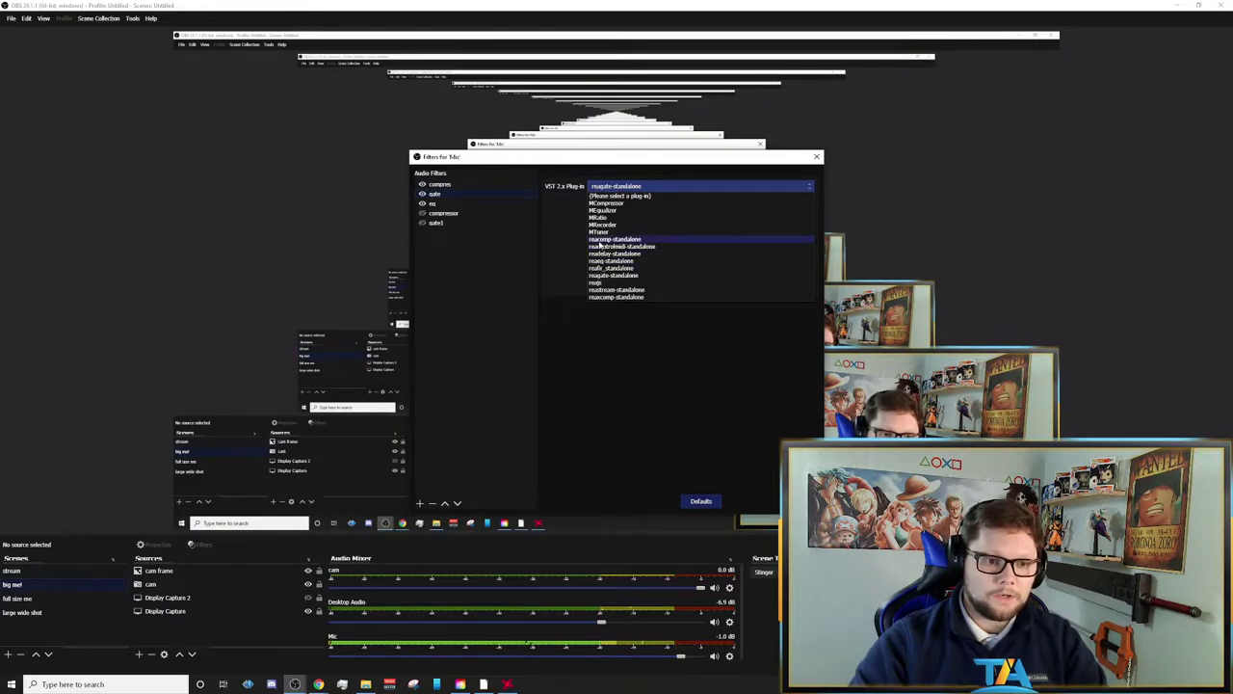
{"action": "left_click", "coordinate": [566, 261]}
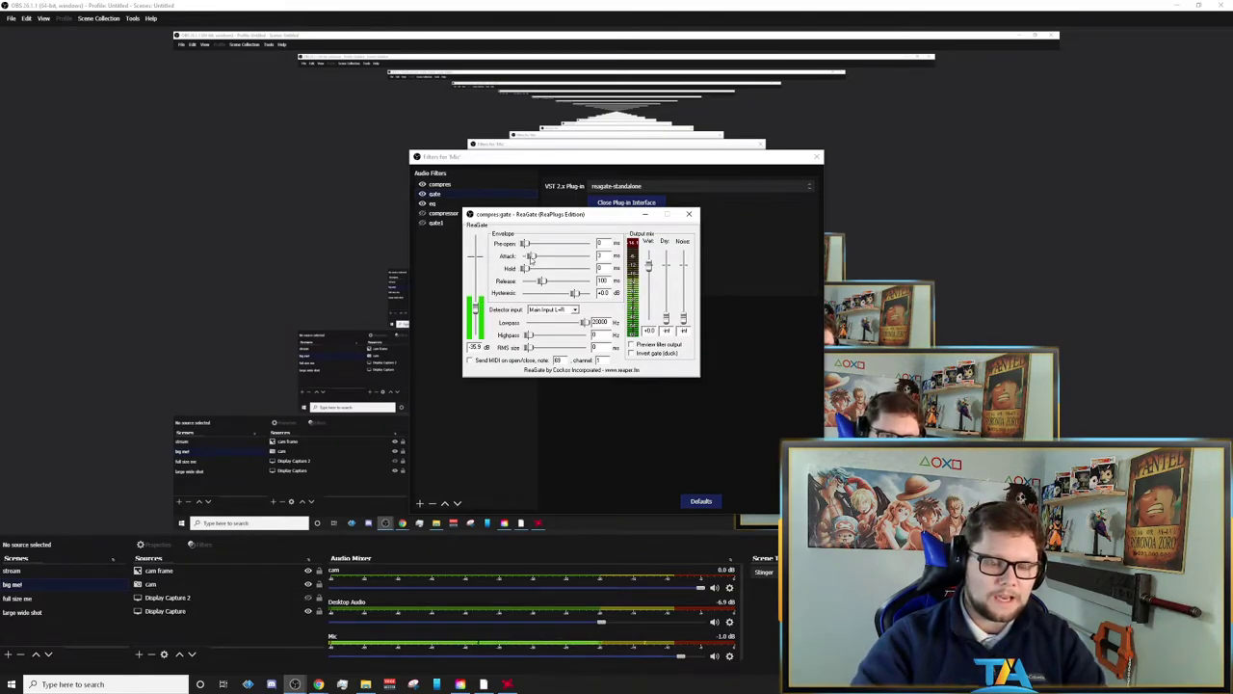
{"action": "left_click_drag", "start_coordinate": [531, 258], "coordinate": [528, 259]}
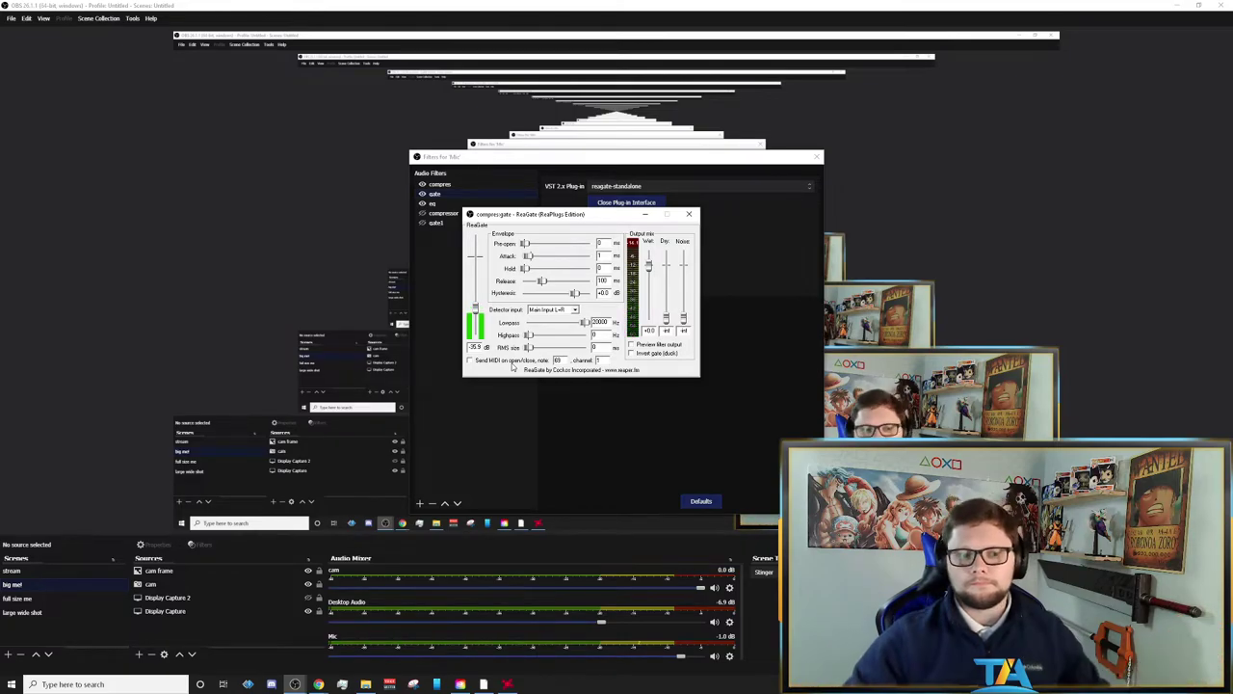
{"action": "left_click", "coordinate": [339, 261]}
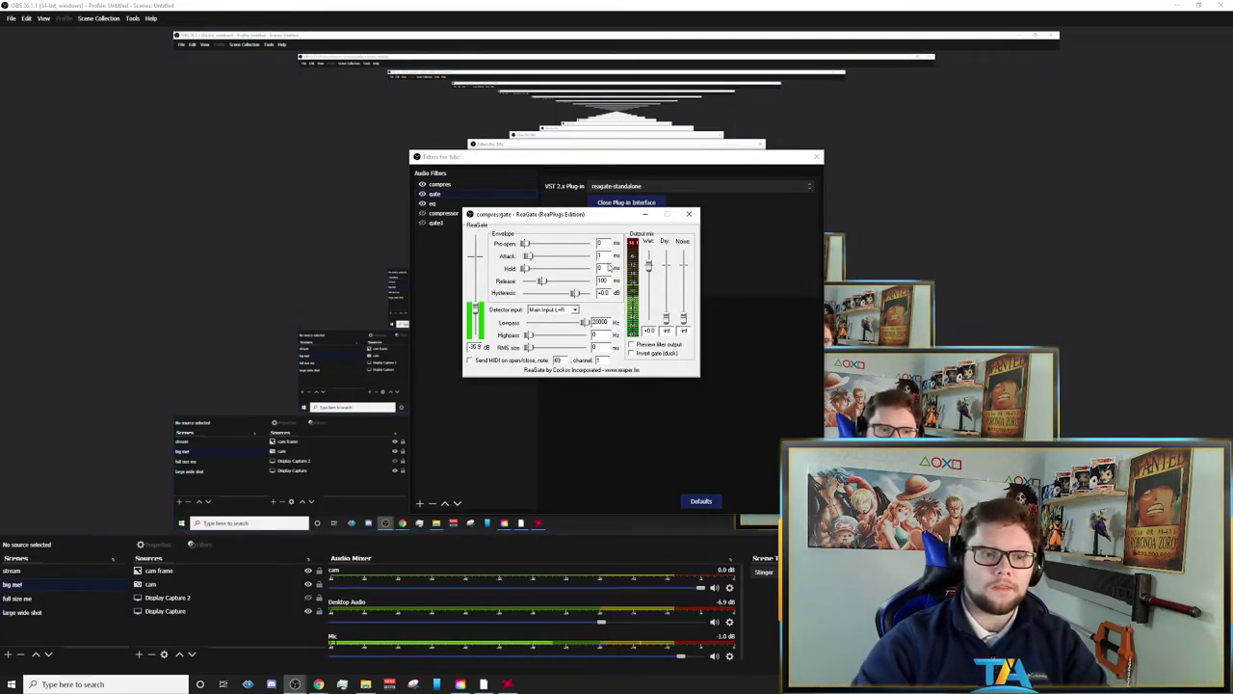
- Close the ReaGate window and add a VST 2.x Plug-in filter named "equ" with reaeq-standalone loaded to the Mic source
{"action": "left_click", "coordinate": [690, 213]}
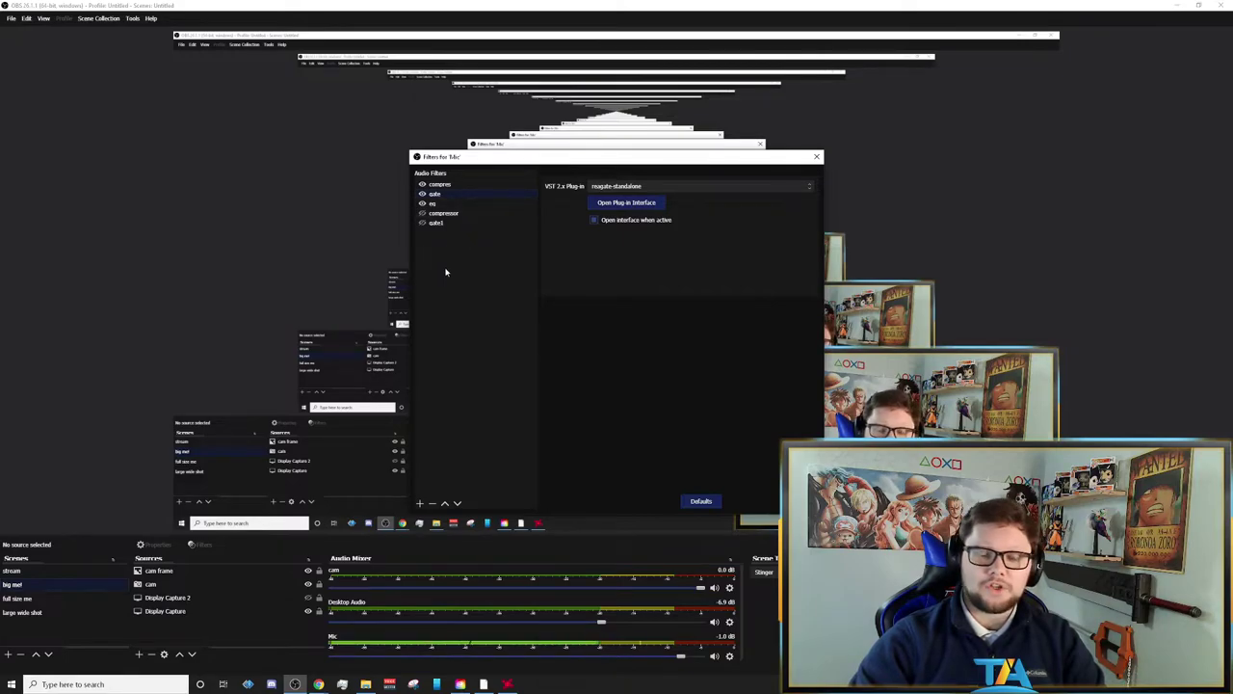
{"action": "left_click", "coordinate": [417, 503]}
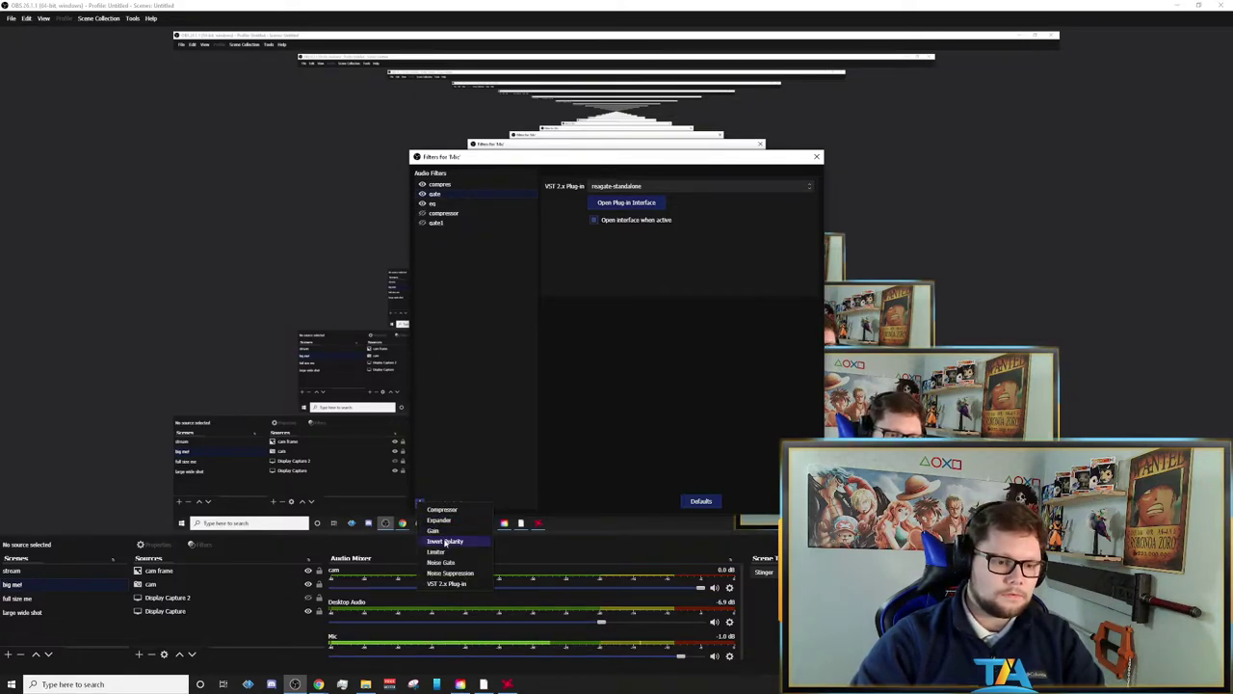
{"action": "left_click", "coordinate": [446, 583]}
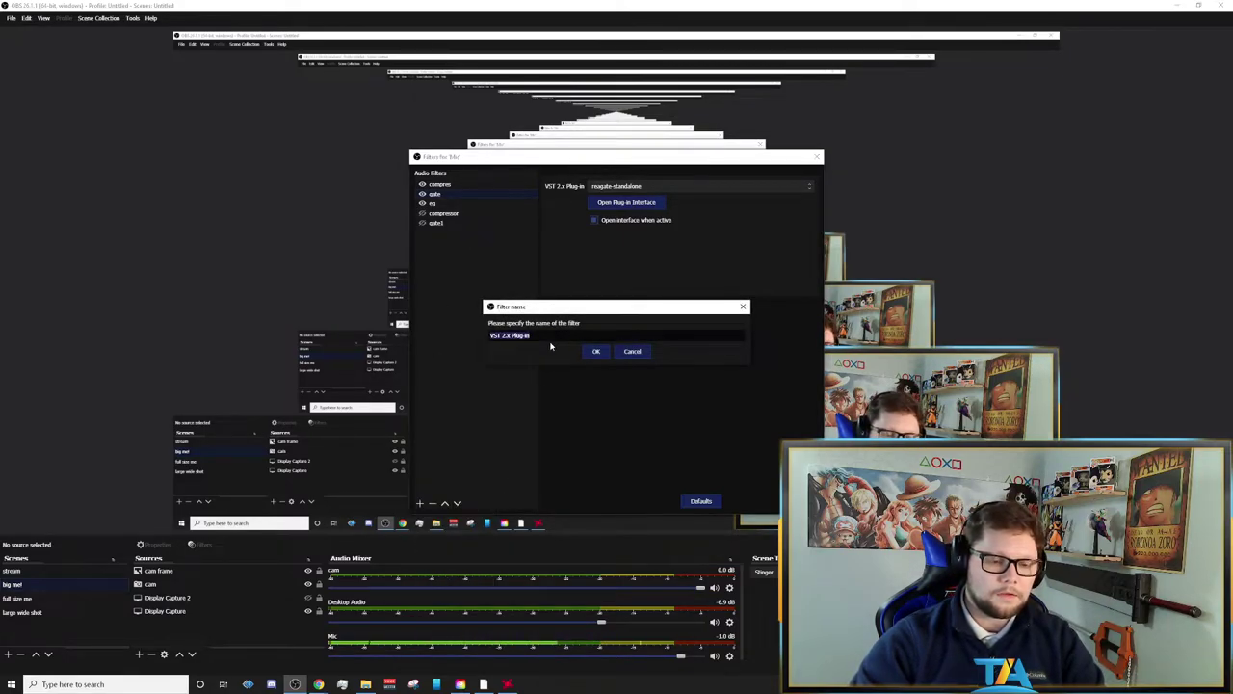
{"action": "type", "text": "gq"}
{"action": "type", "text": "u"}
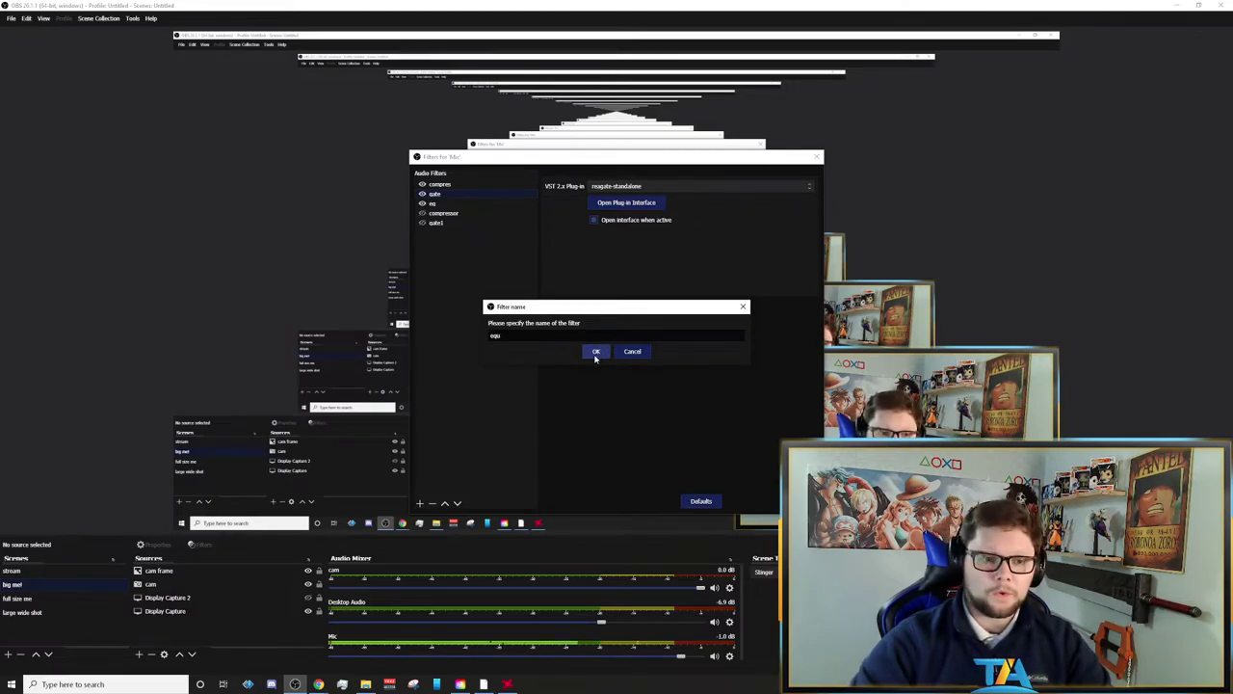
{"action": "left_click", "coordinate": [595, 355]}
{"action": "left_click", "coordinate": [624, 187]}
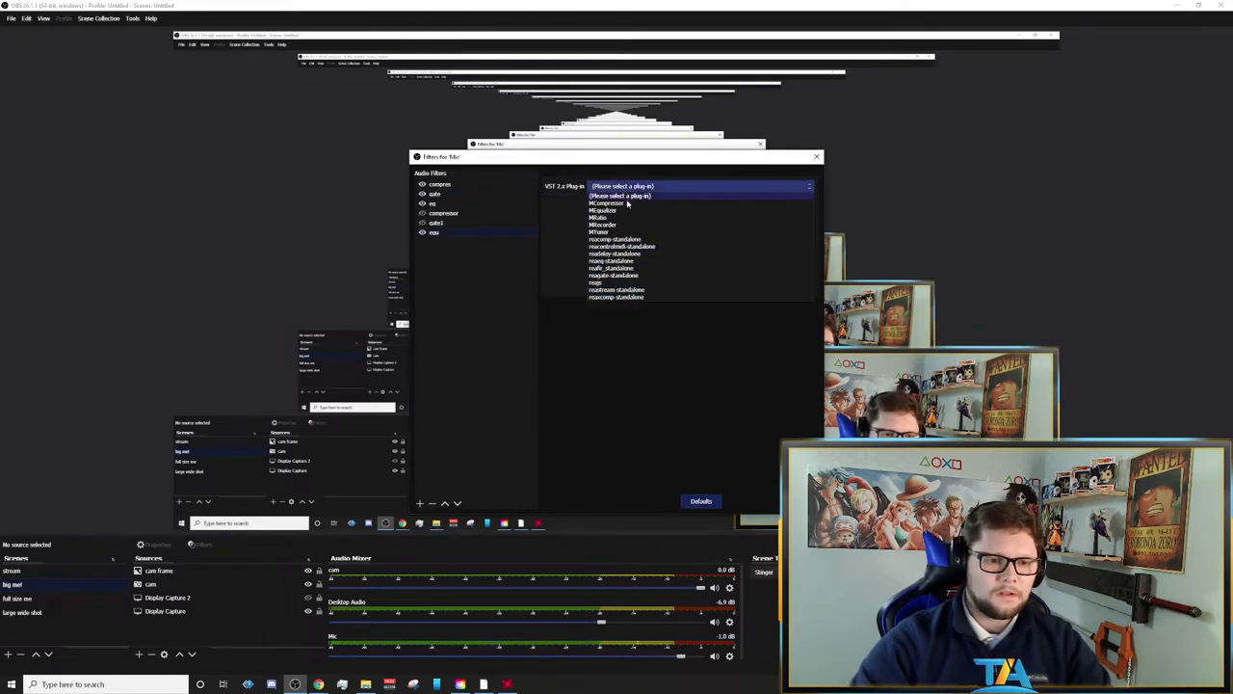
{"action": "left_click", "coordinate": [611, 261]}
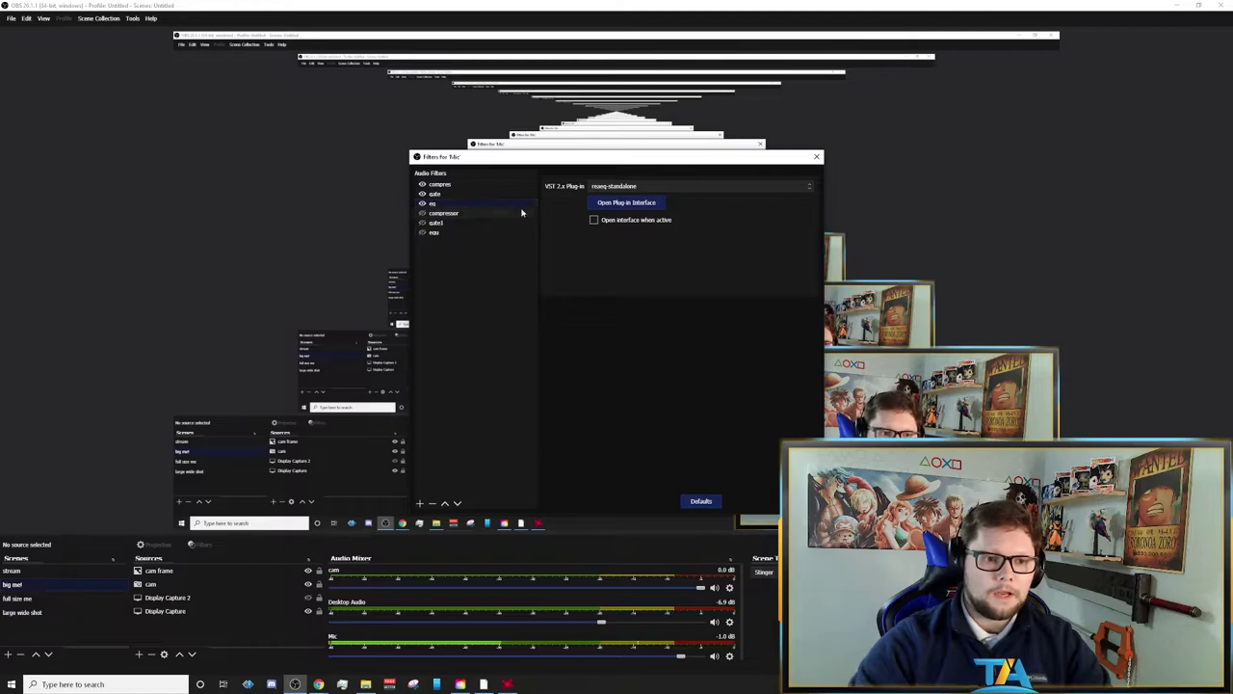
- Open the existing eq filter's ReaEQ interface and set high shelf band 4 to 24000 Hz with a gain of -120 dB
{"action": "left_click", "coordinate": [626, 202]}
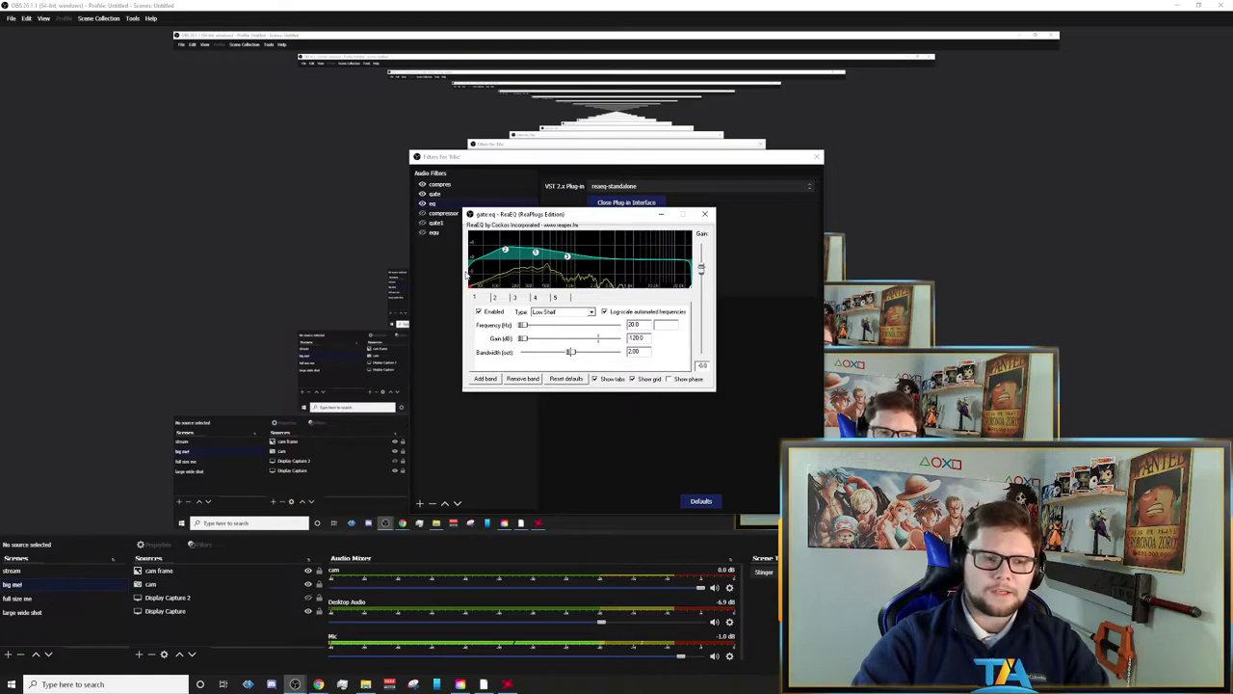
{"action": "left_click_drag", "start_coordinate": [692, 291], "coordinate": [690, 234]}
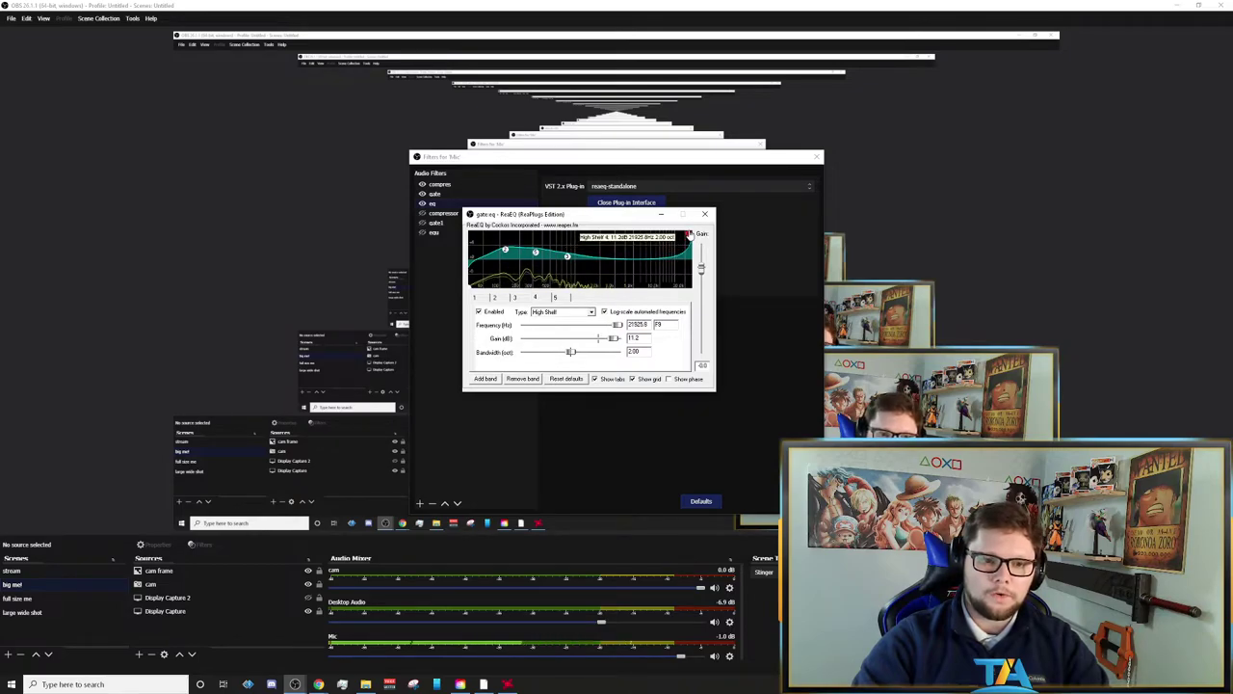
{"action": "left_click_drag", "start_coordinate": [689, 235], "coordinate": [687, 306]}
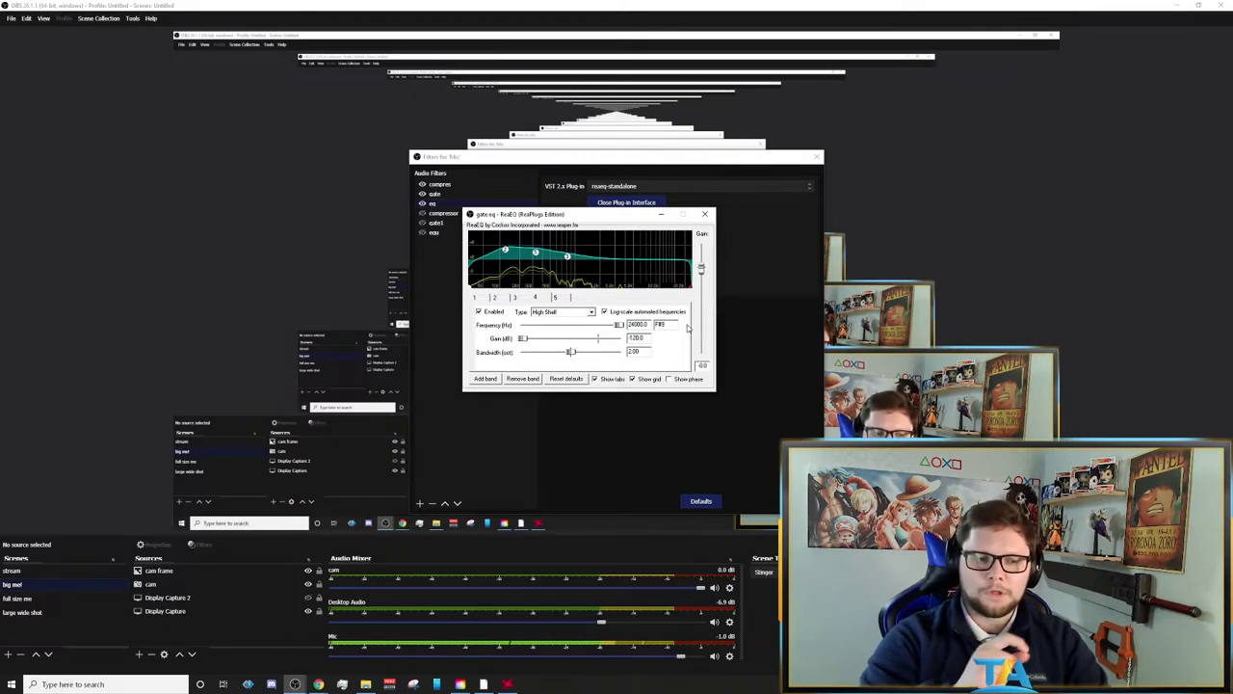
{"action": "mouse_move", "coordinate": [692, 291]}
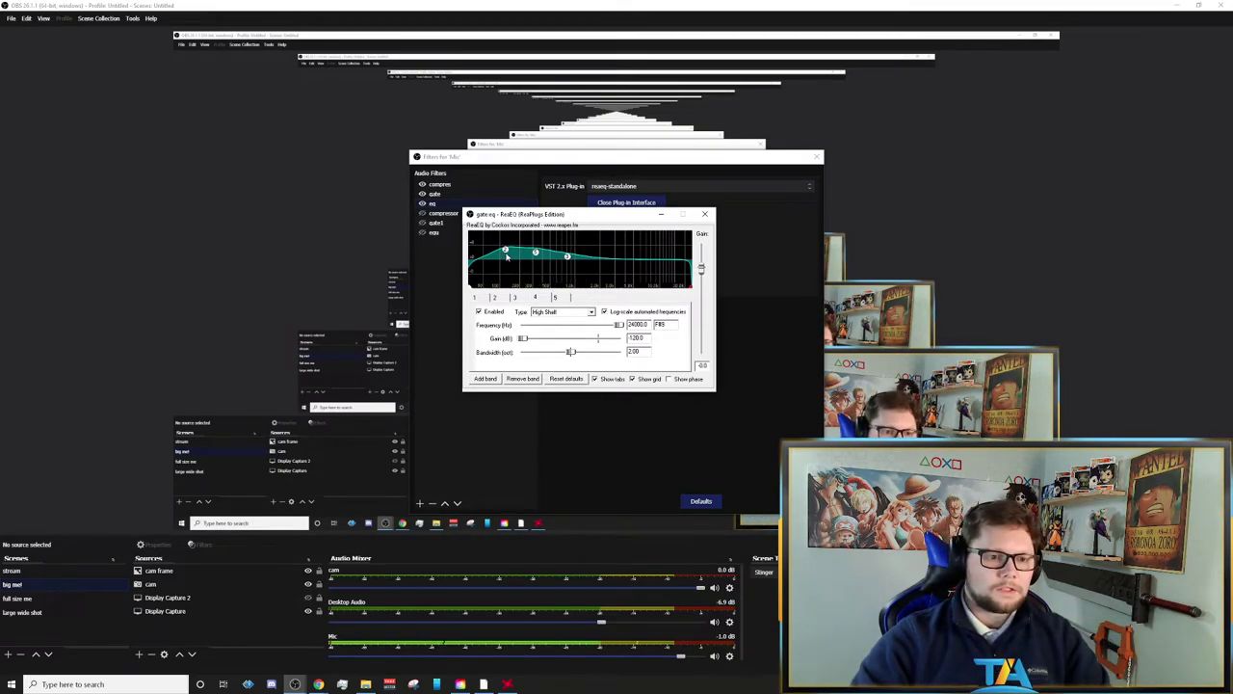
- Replace EQ band 5 by removing it and adding a new band at about 352 Hz with 3.0 dB gain
{"action": "mouse_move", "coordinate": [508, 253]}
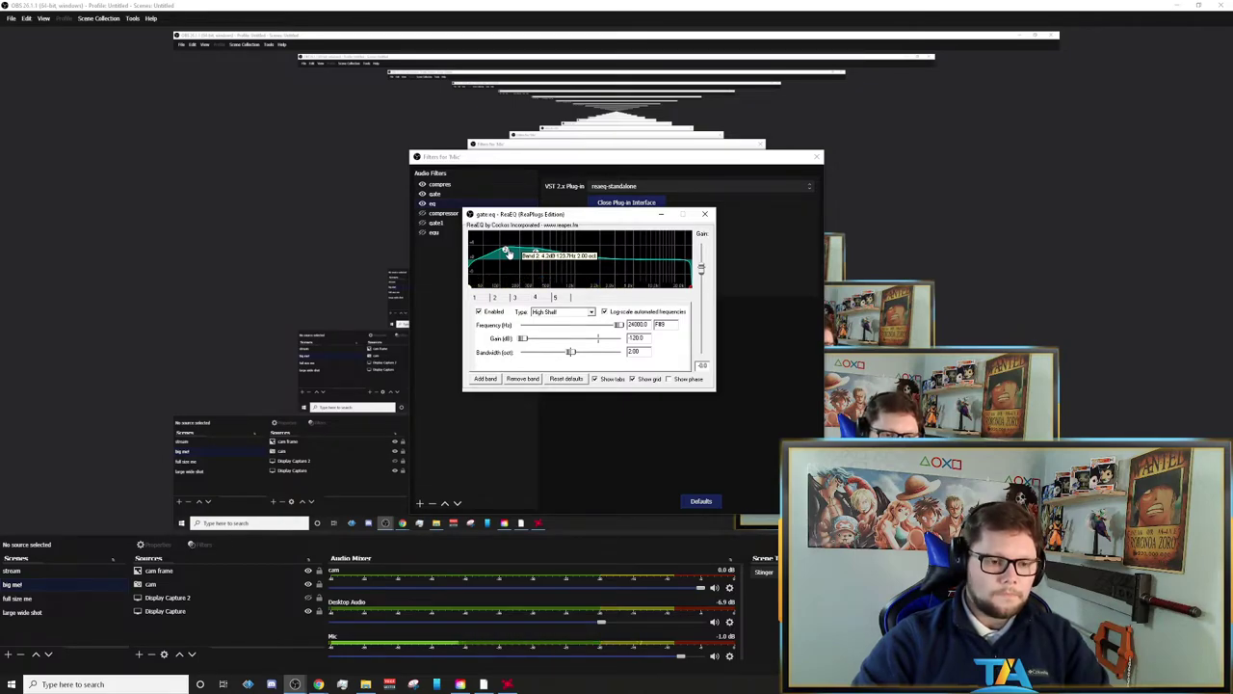
{"action": "mouse_move", "coordinate": [569, 258]}
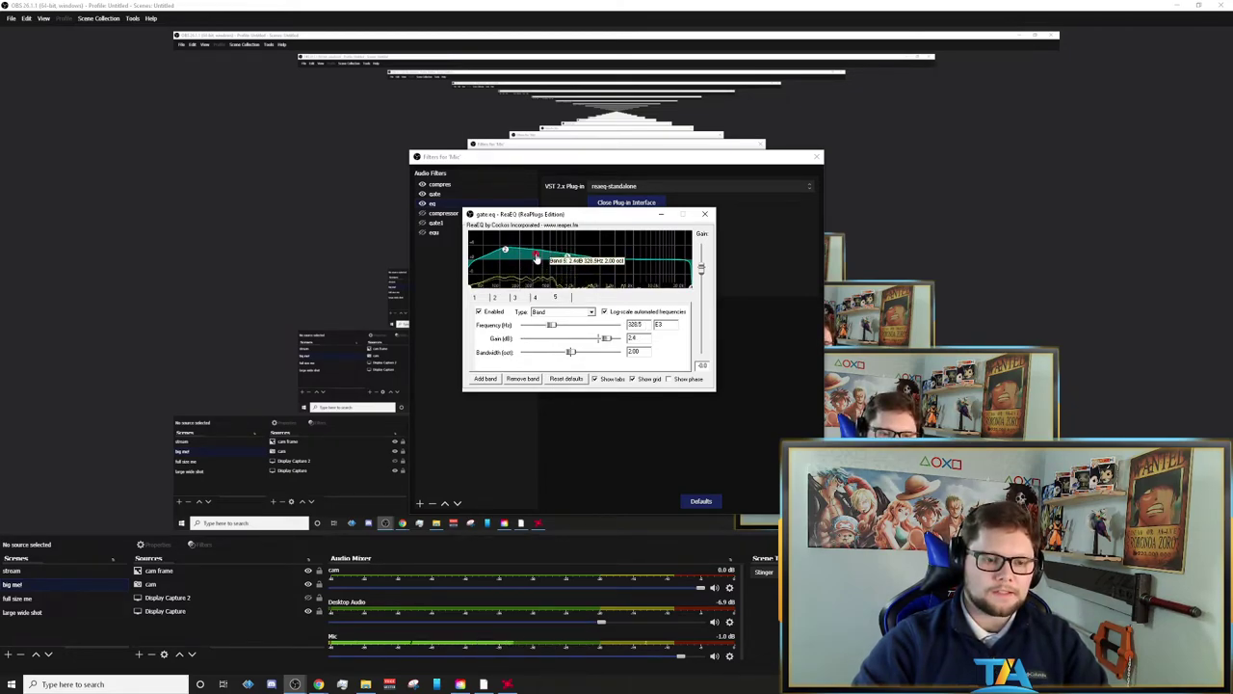
{"action": "right_click", "coordinate": [537, 258]}
{"action": "left_click", "coordinate": [557, 271]}
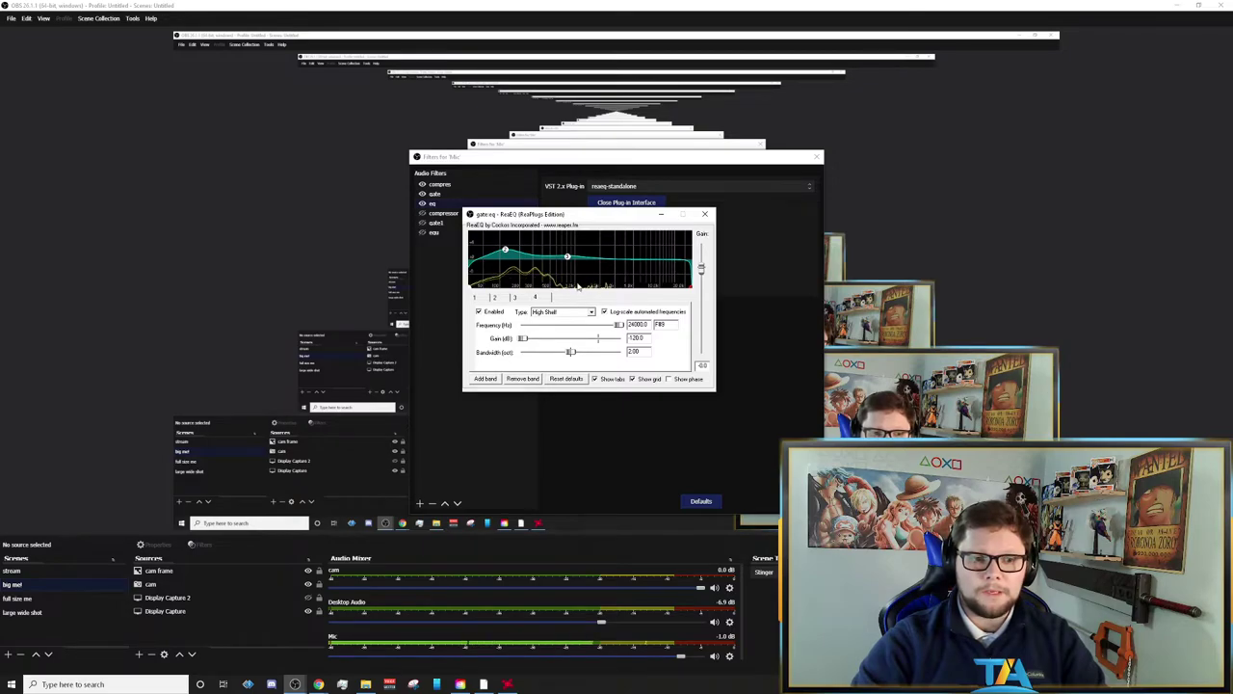
{"action": "left_click", "coordinate": [484, 378]}
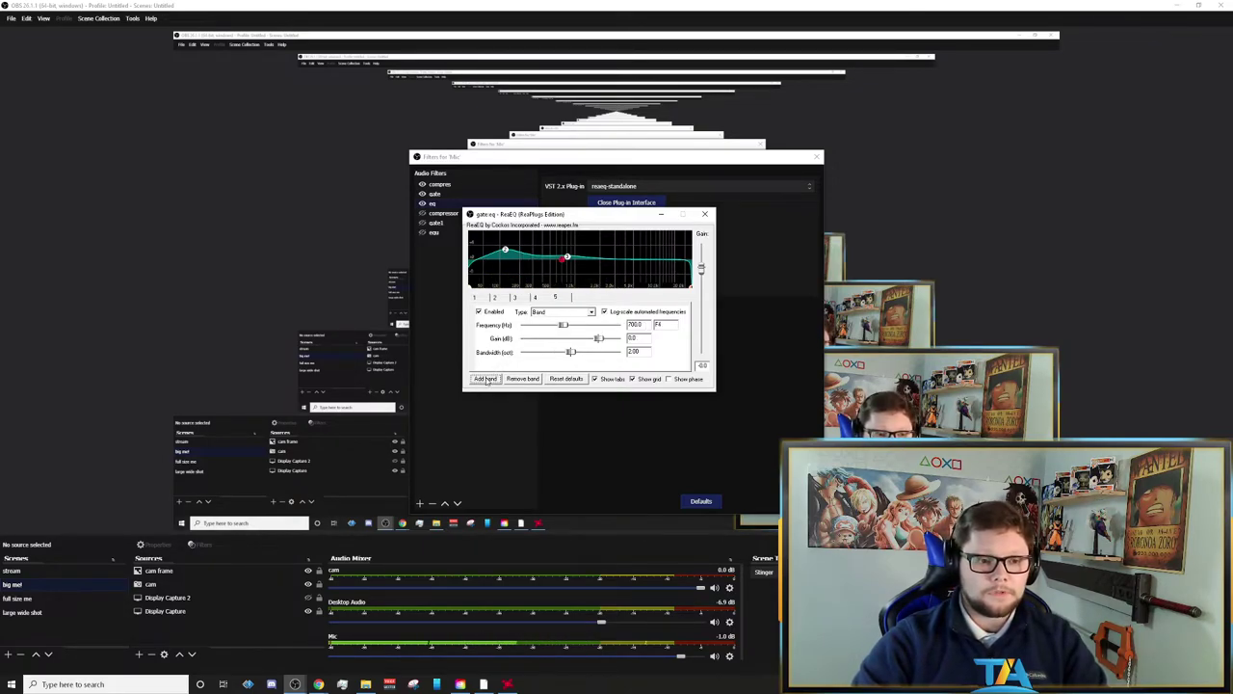
{"action": "left_click_drag", "start_coordinate": [539, 255], "coordinate": [537, 258]}
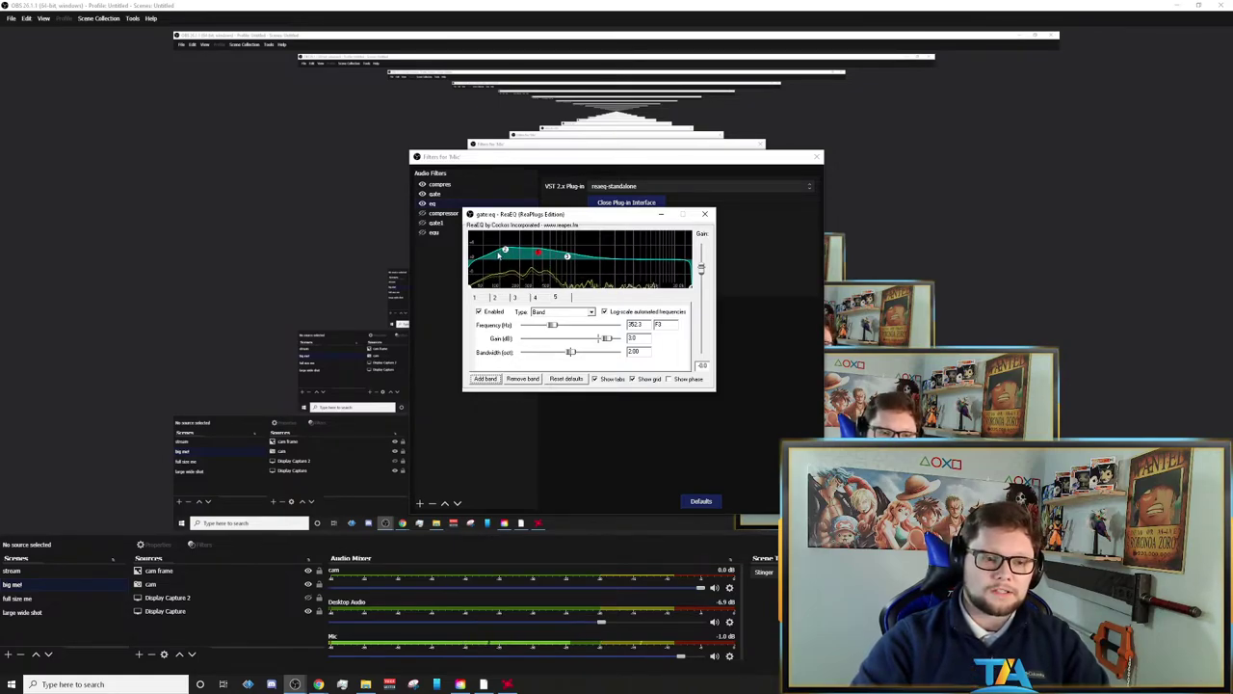
- Try cutting EQ band 2 to -120 dB, and bring it back up to about 4.0 dB at about 139 Hz
{"action": "left_click_drag", "start_coordinate": [506, 253], "coordinate": [513, 298]}
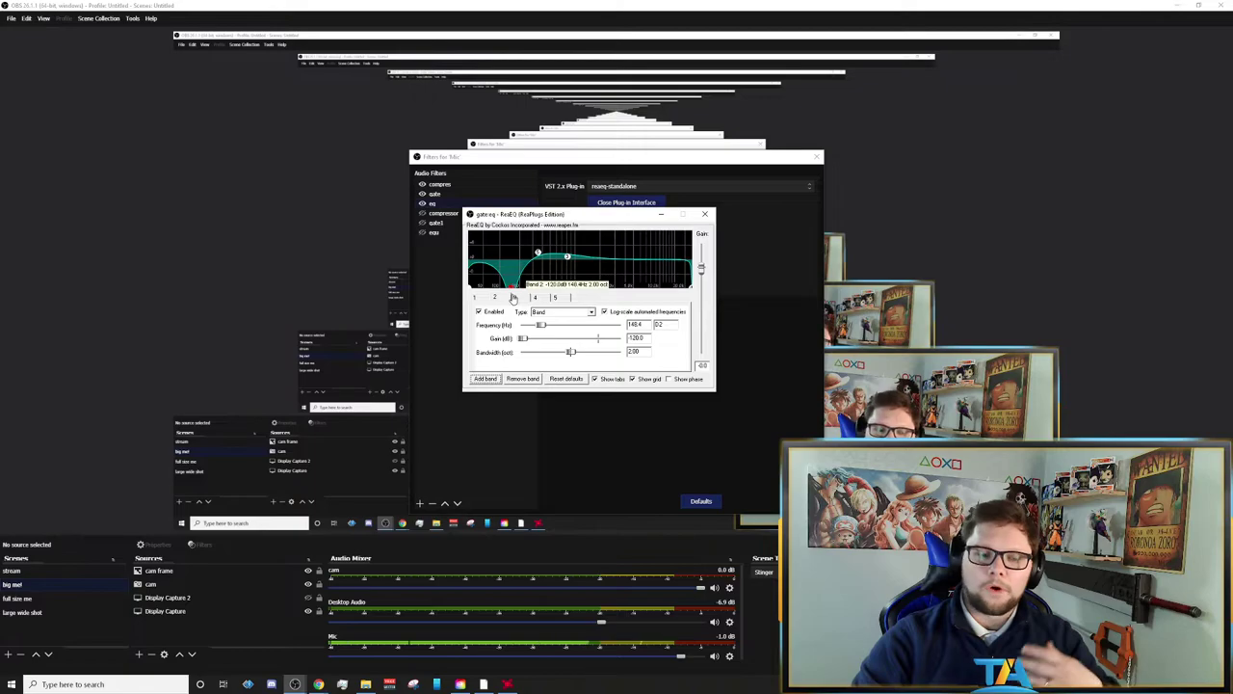
{"action": "left_click_drag", "start_coordinate": [514, 297], "coordinate": [509, 254]}
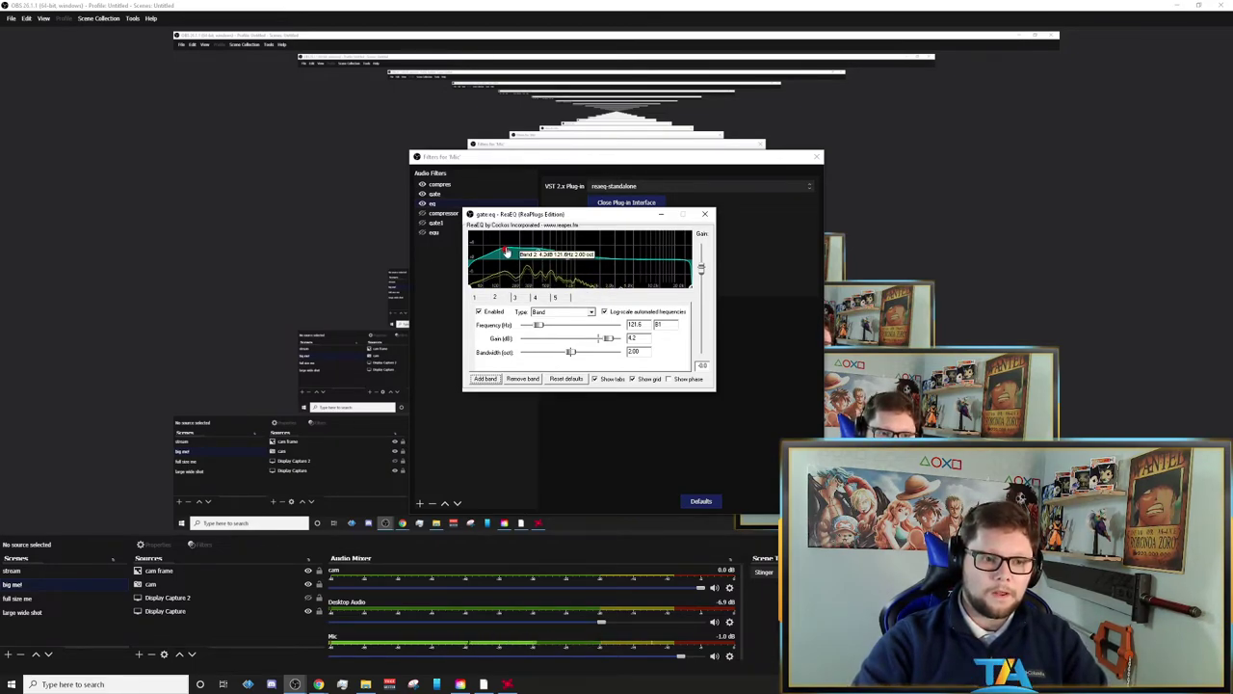
{"action": "left_click_drag", "start_coordinate": [507, 252], "coordinate": [511, 252]}
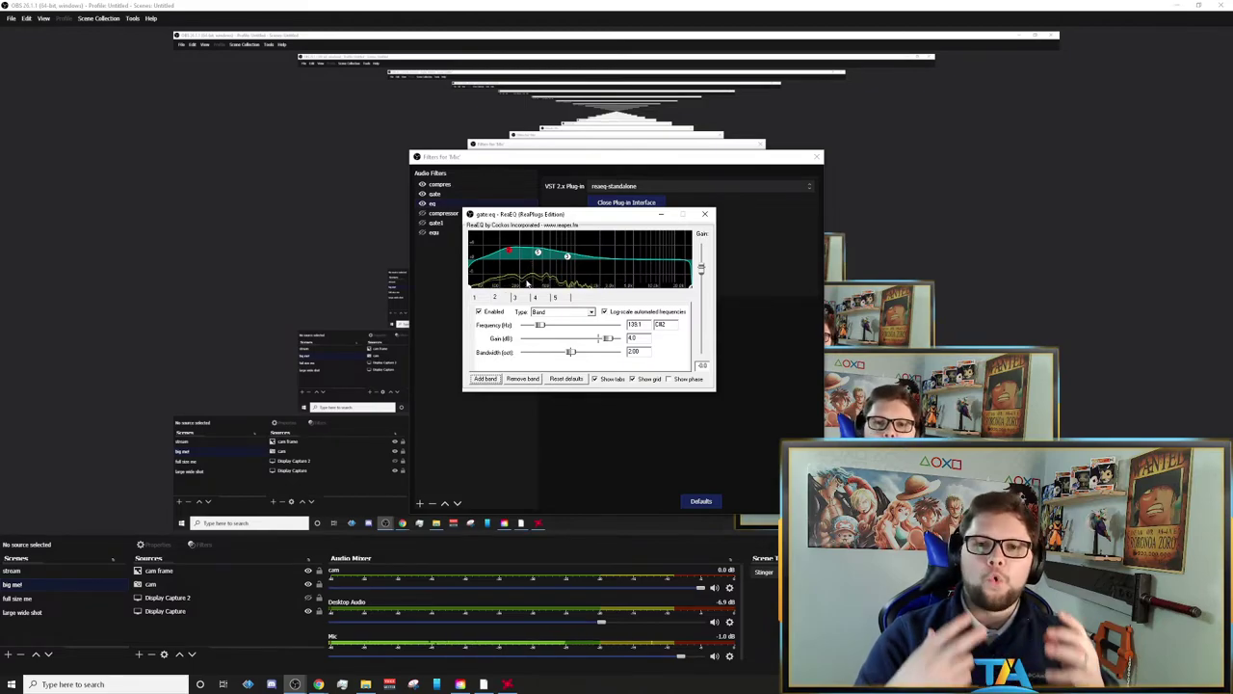
- Close the ReaEQ interface and move the Mic filters window higher on the screen
{"action": "left_click", "coordinate": [705, 215]}
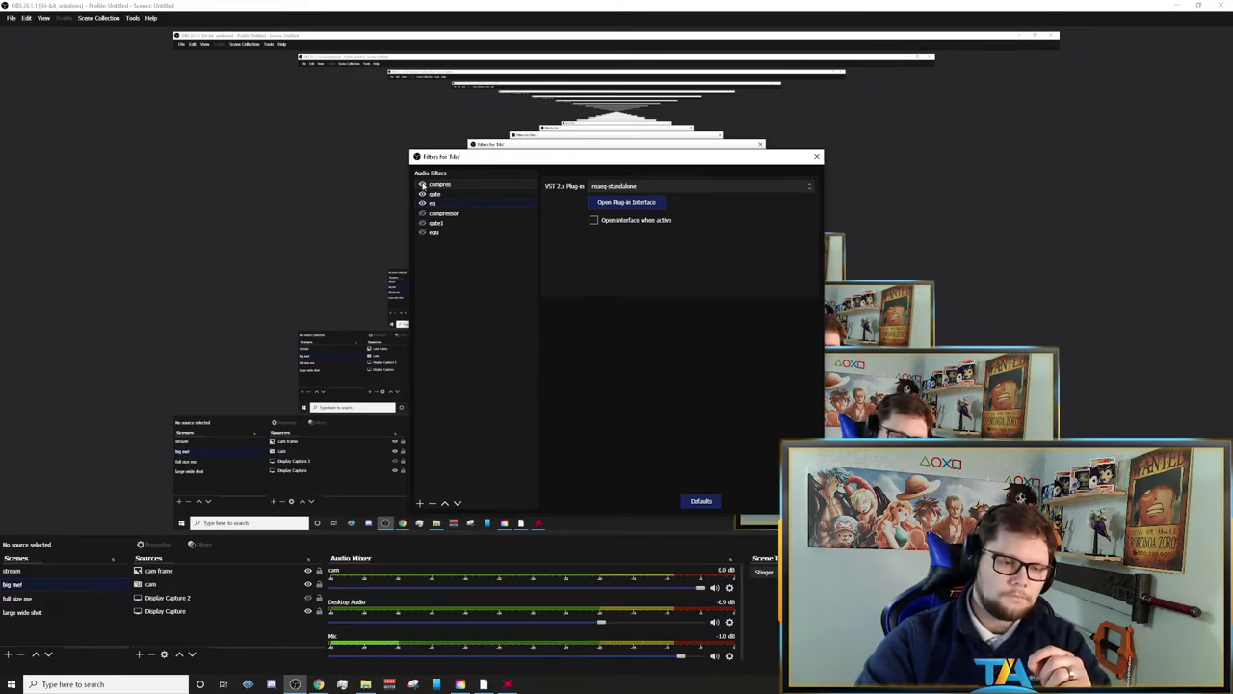
{"action": "left_click_drag", "start_coordinate": [476, 154], "coordinate": [479, 75]}
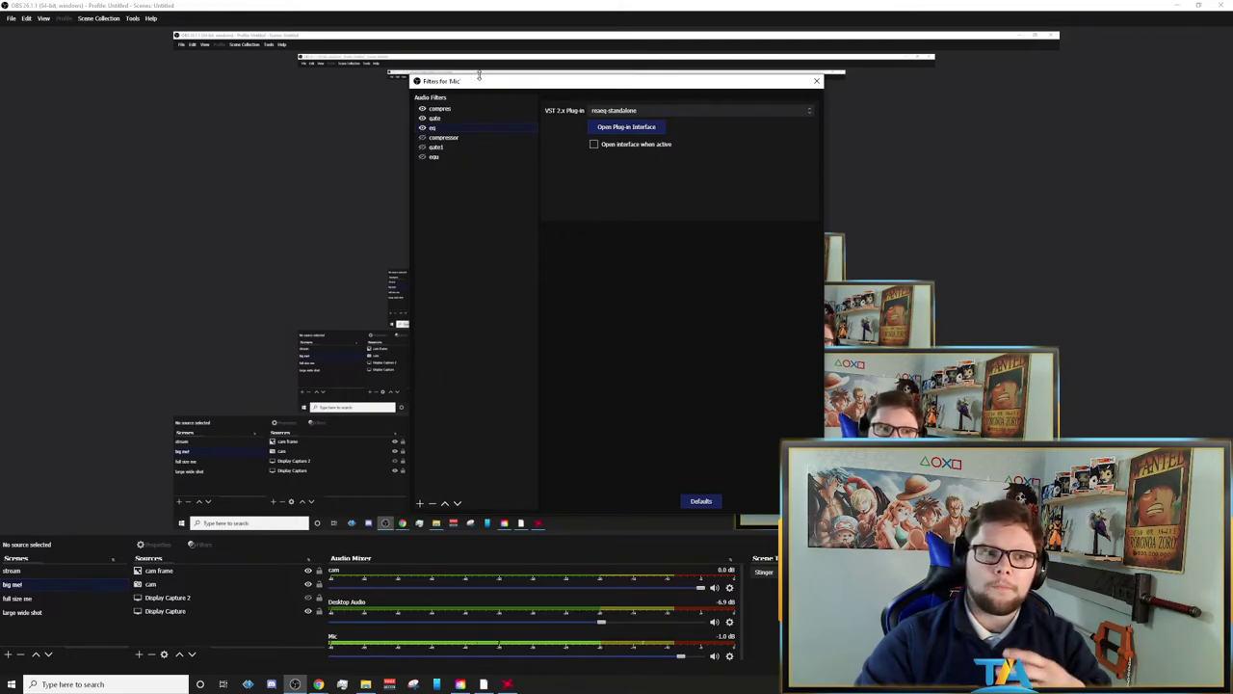